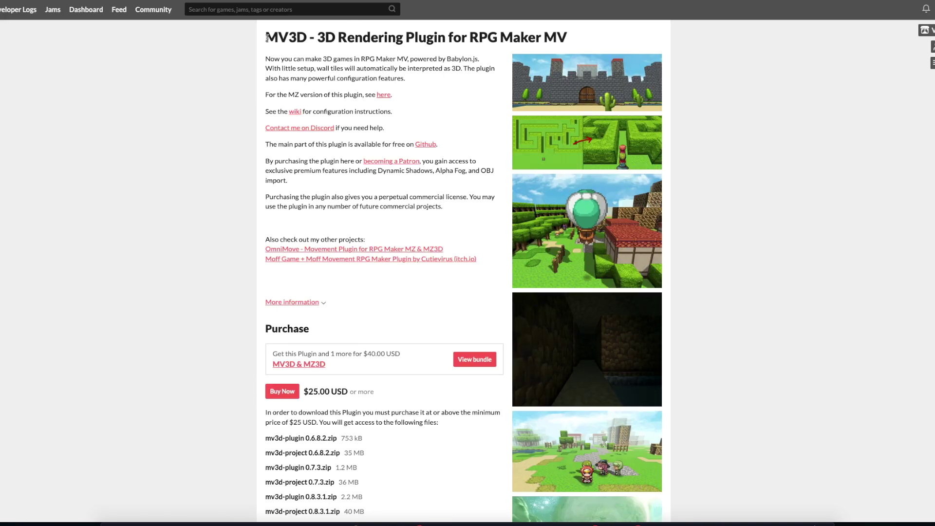
Review the MV3D plugin's store page, including its description, price and downloadable files
drag(267, 38, 570, 43)
scroll(449, 190, down, 3)
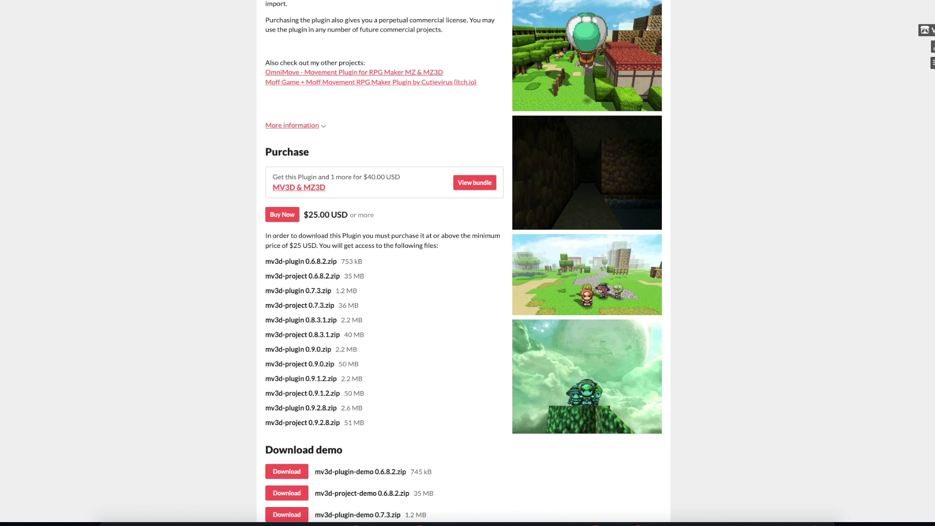
scroll(92, 59, up, 3)
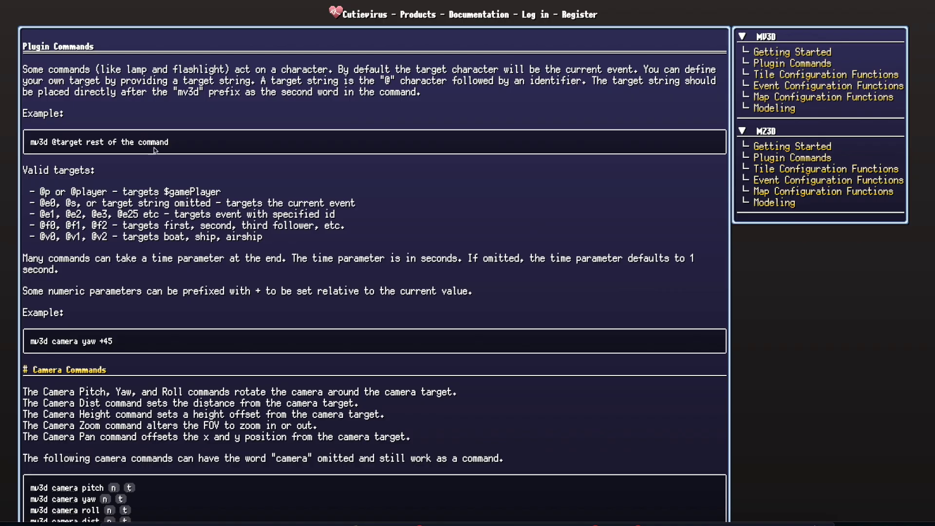
Switch to RPG Maker MV, start a playtest of the 3d test project and enlarge the game window
click(727, 518)
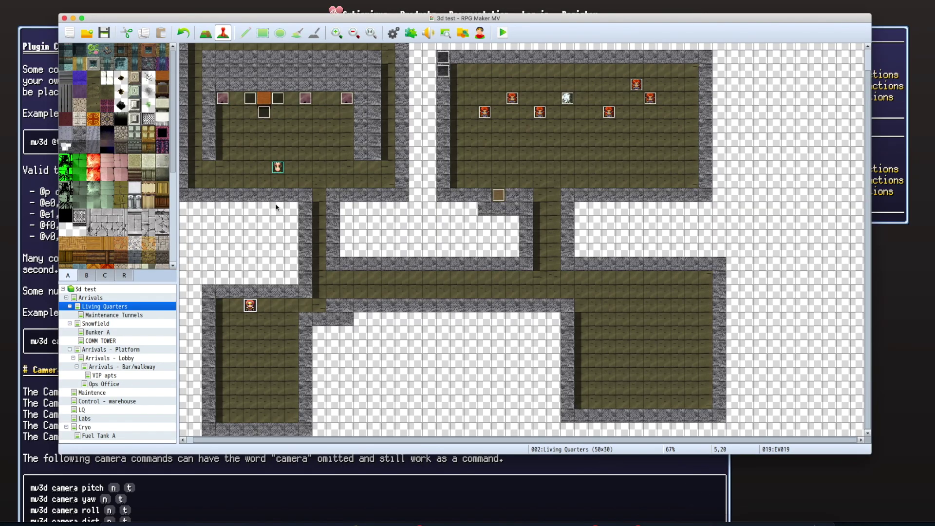
click(504, 32)
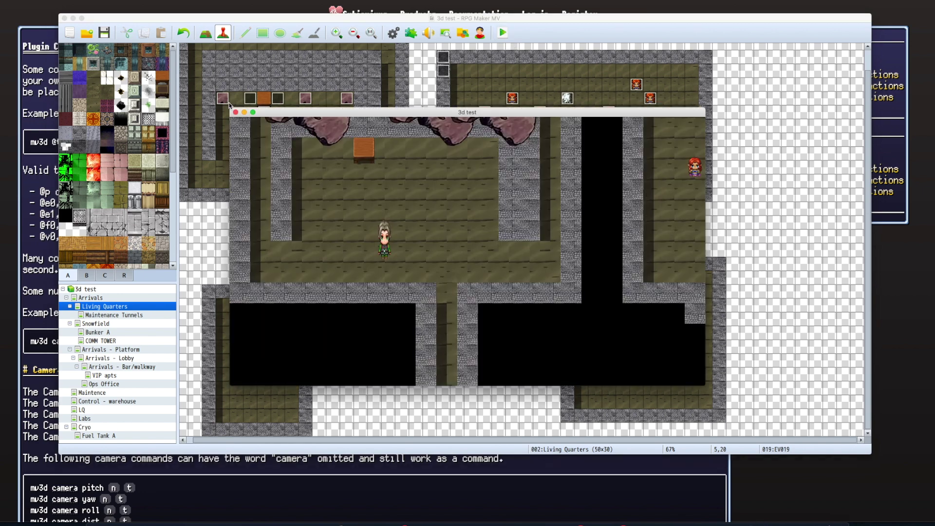
drag(230, 108, 52, 13)
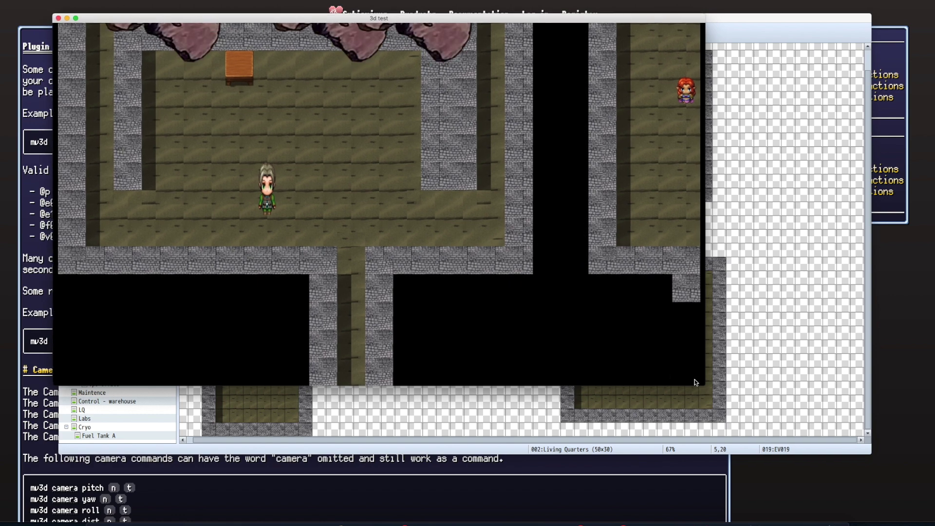
drag(704, 385, 931, 459)
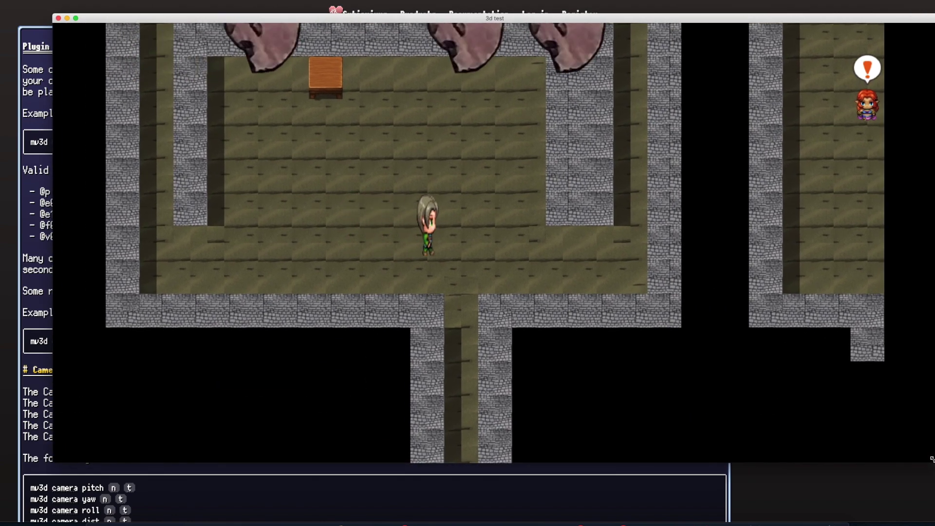
Walk the character around the Living Quarters room in the 2D playtest, then close the game window
key(Right)
key(Up)
key(Left)
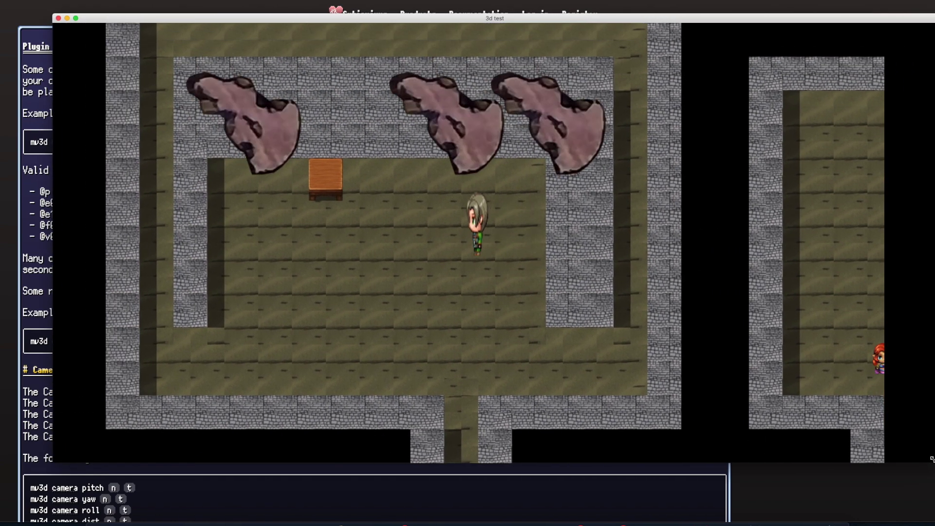
key(Left)
key(Down)
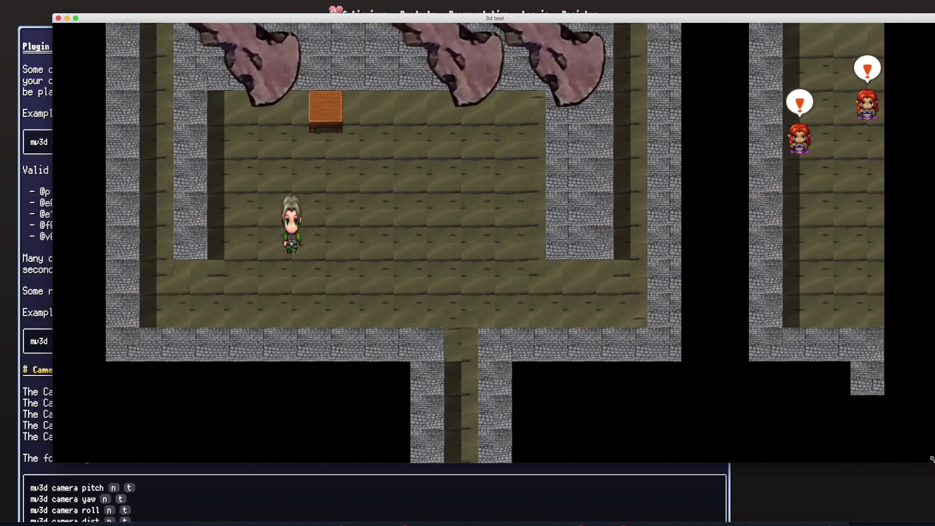
key(Down)
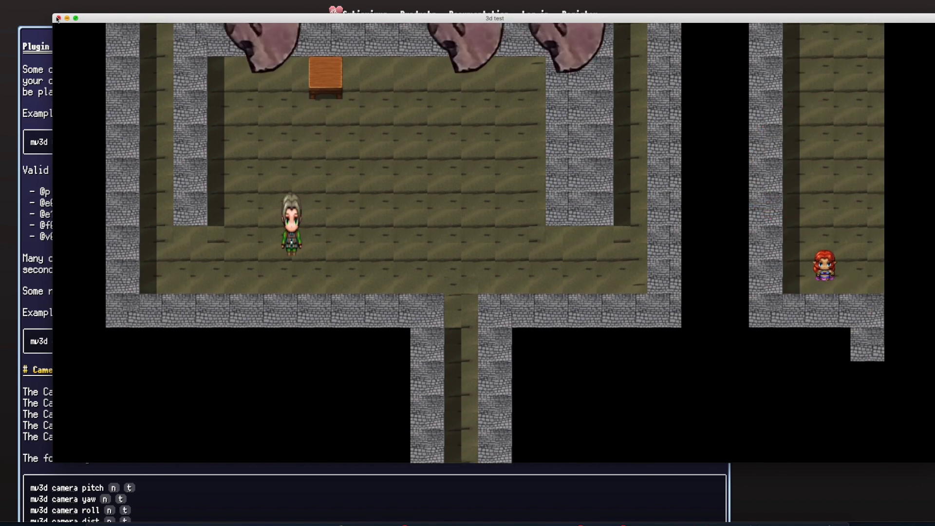
click(58, 18)
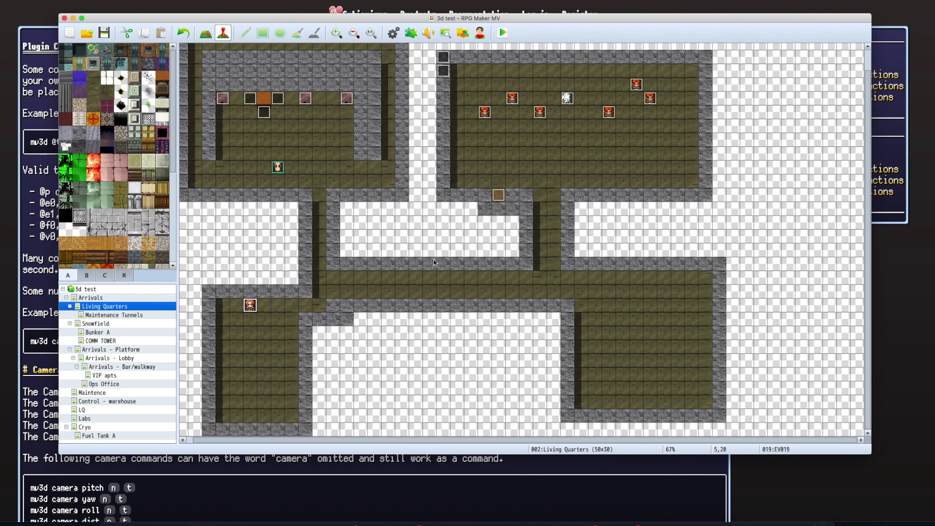
Turn on the mv3d plugin in the Plugin Manager and confirm the change
click(410, 32)
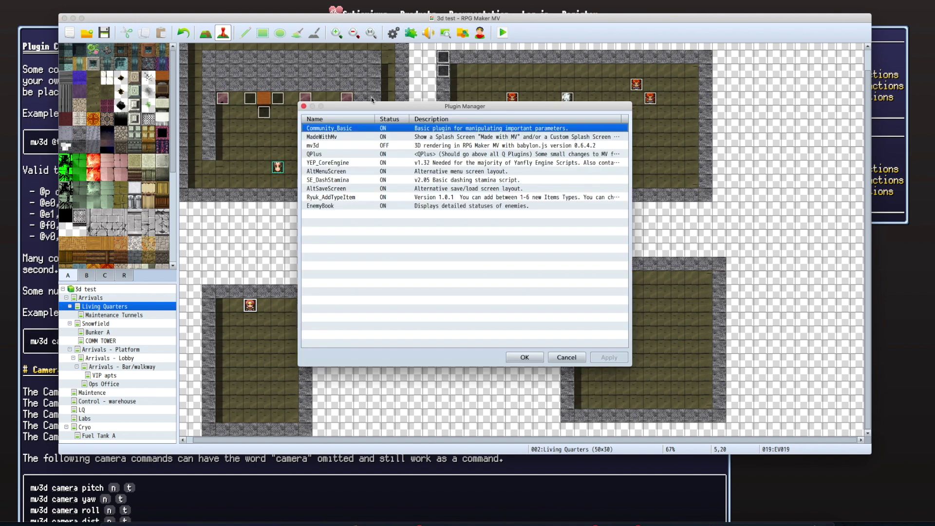
click(390, 146)
right_click(389, 146)
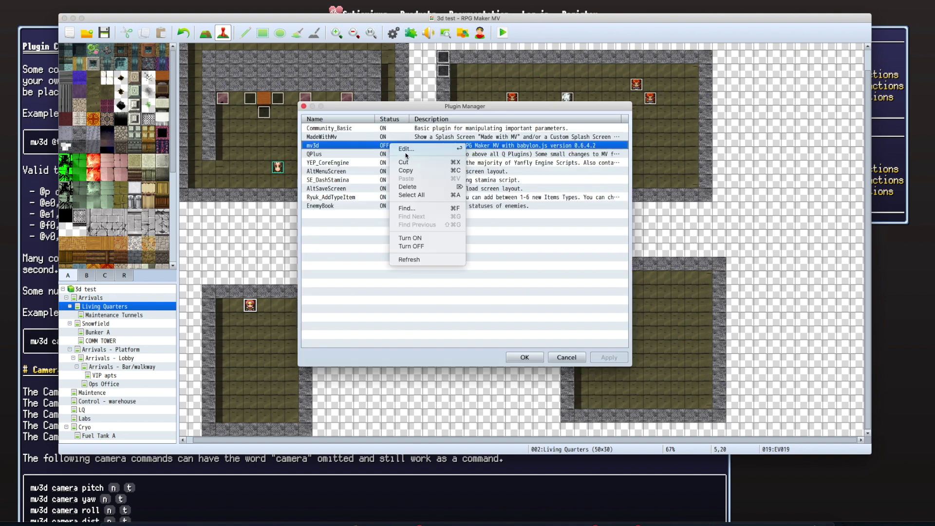
click(417, 241)
click(524, 358)
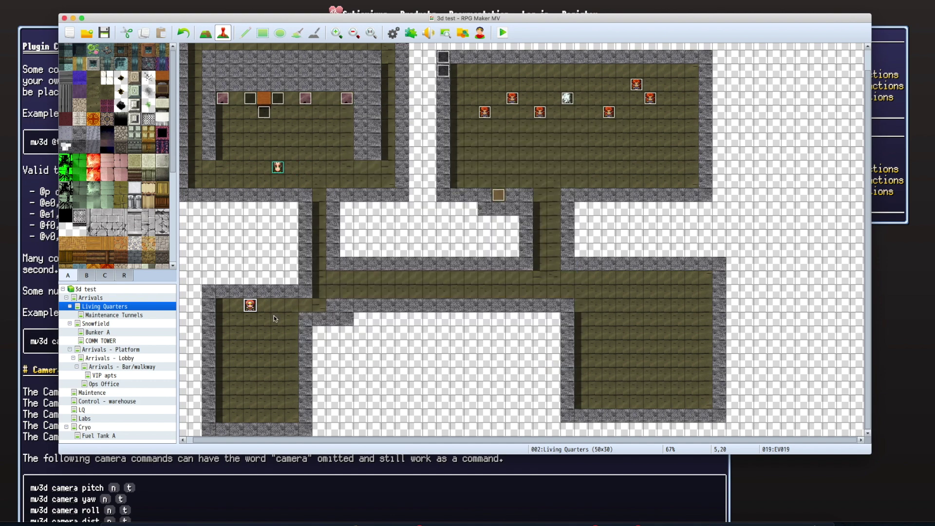
Open the map properties of Living Quarters
right_click(131, 307)
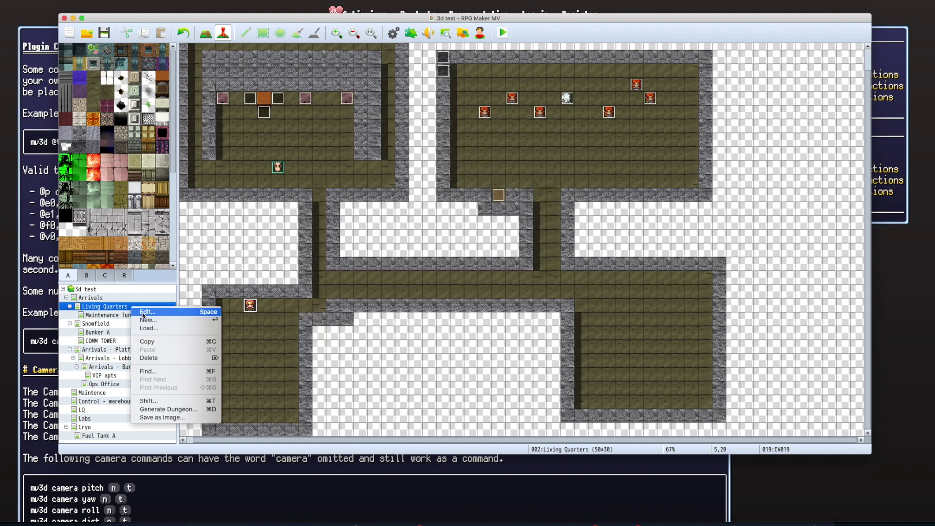
click(144, 313)
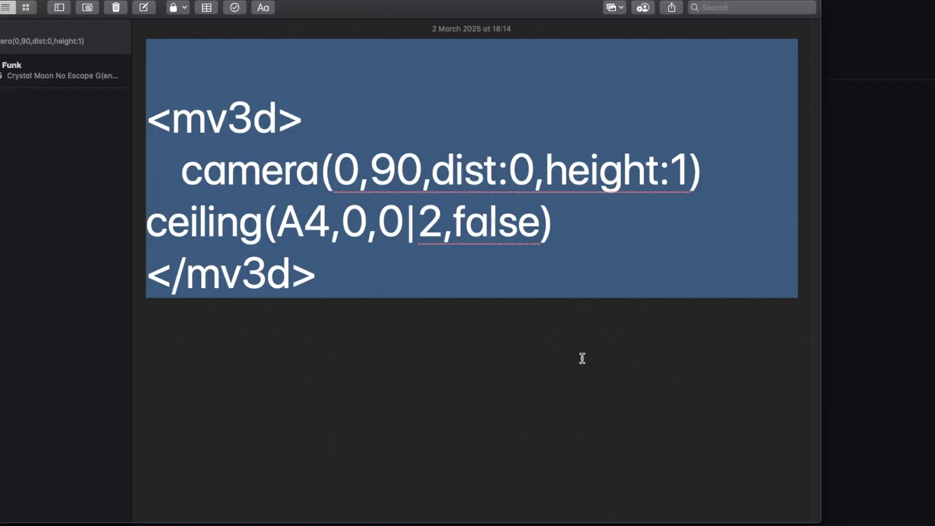
In the Notes app, examine the opening <mv3d> tag and the first value of the camera function
click(582, 358)
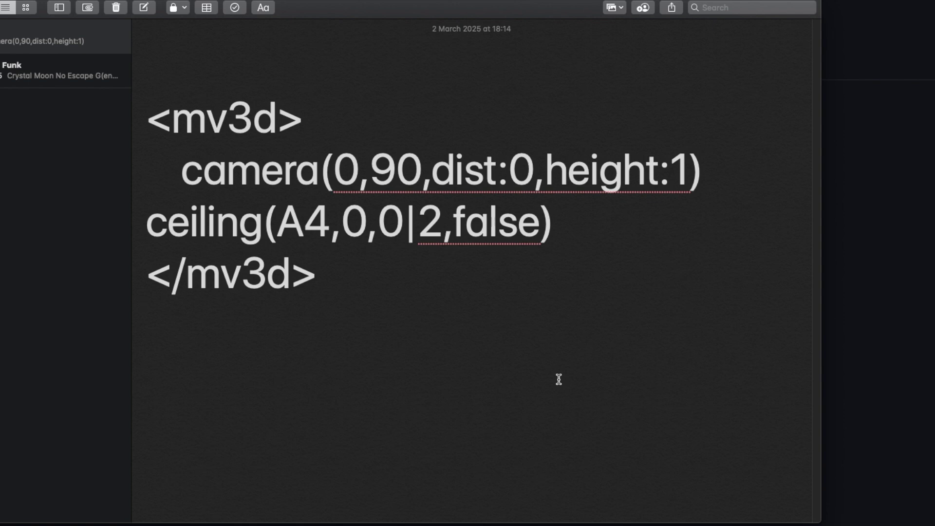
drag(354, 129, 89, 109)
click(379, 178)
double_click(346, 168)
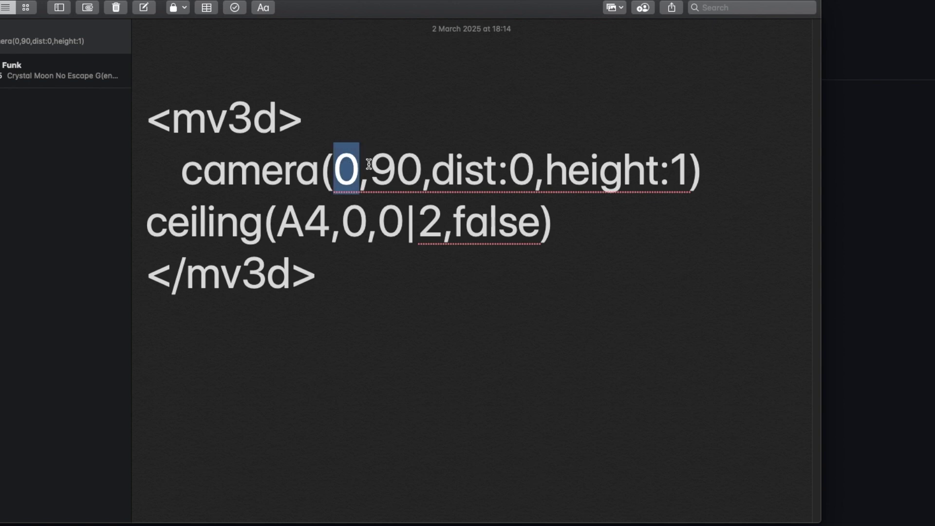
click(369, 164)
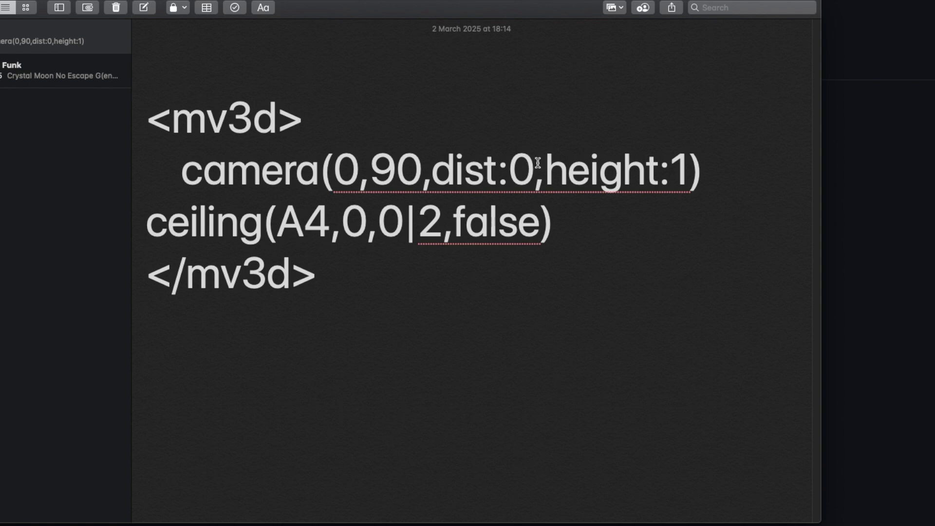
click(359, 168)
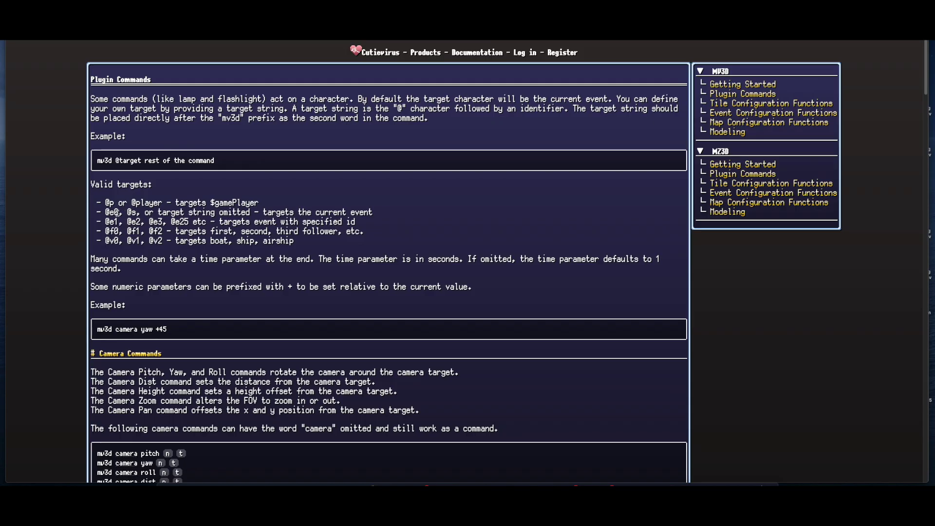
Read the Camera Commands section of the MV3D plugin command documentation and dismiss the stray file-opening dialog
scroll(301, 267, down, 3)
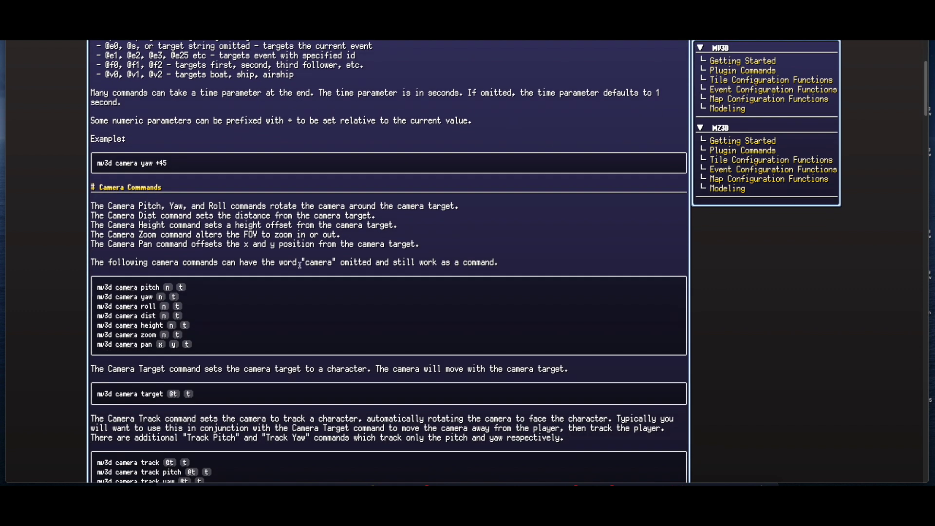
scroll(300, 265, down, 3)
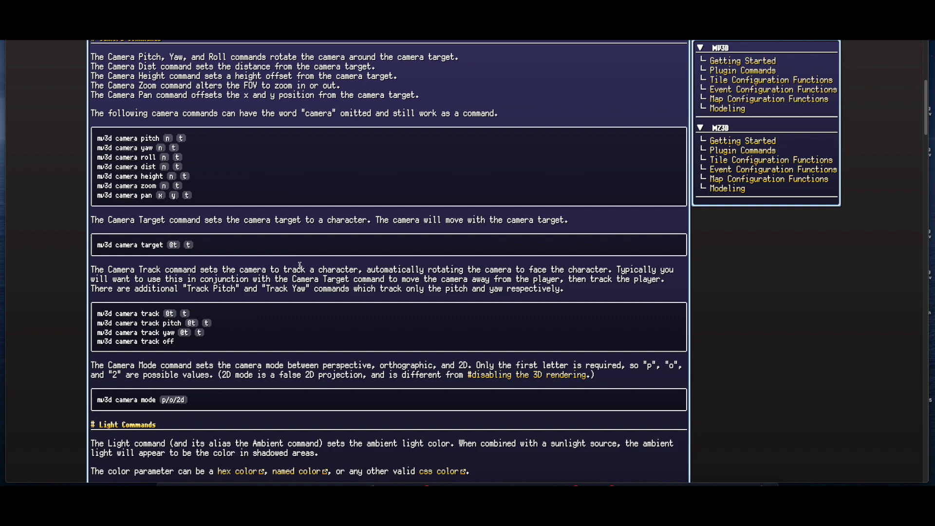
scroll(300, 265, up, 6)
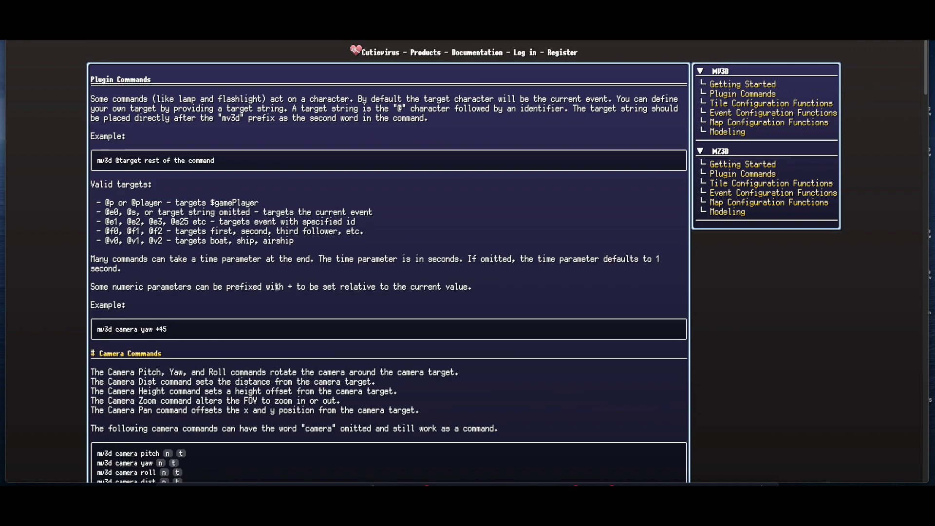
scroll(269, 257, down, 6)
scroll(269, 253, up, 3)
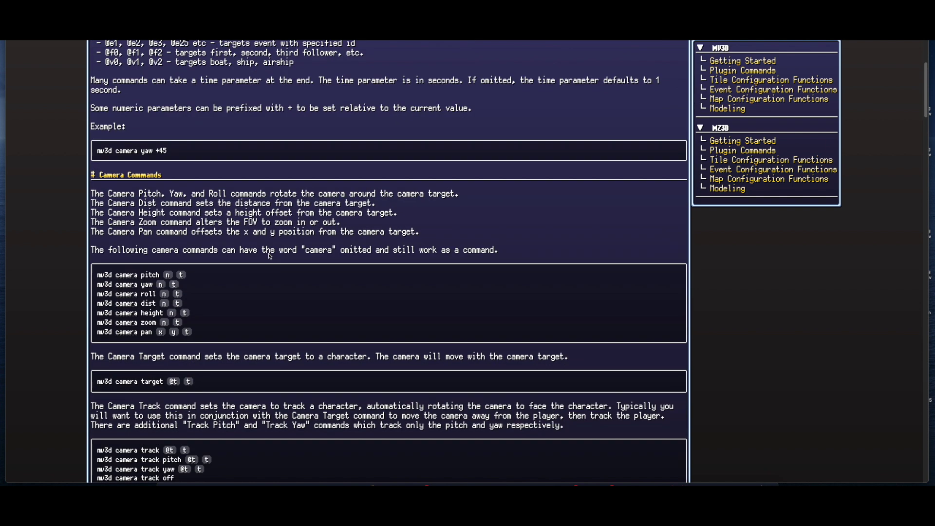
scroll(269, 254, up, 4)
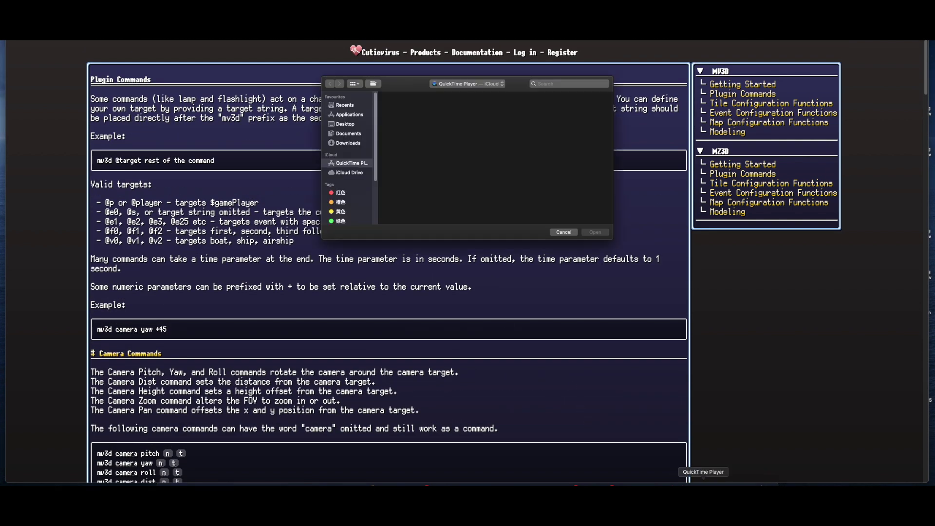
click(563, 232)
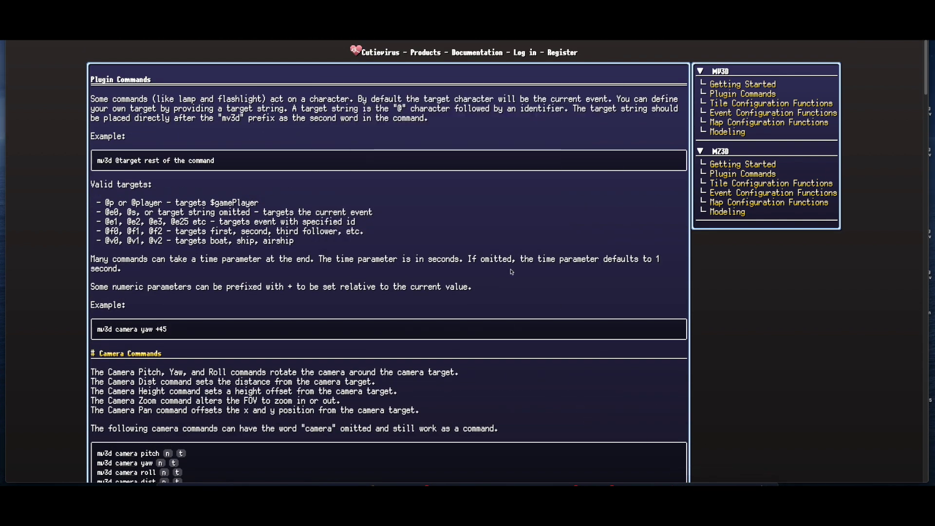
Switch to the Notes app and examine the values in the line camera(0,90,dist:0,height:1)
click(443, 483)
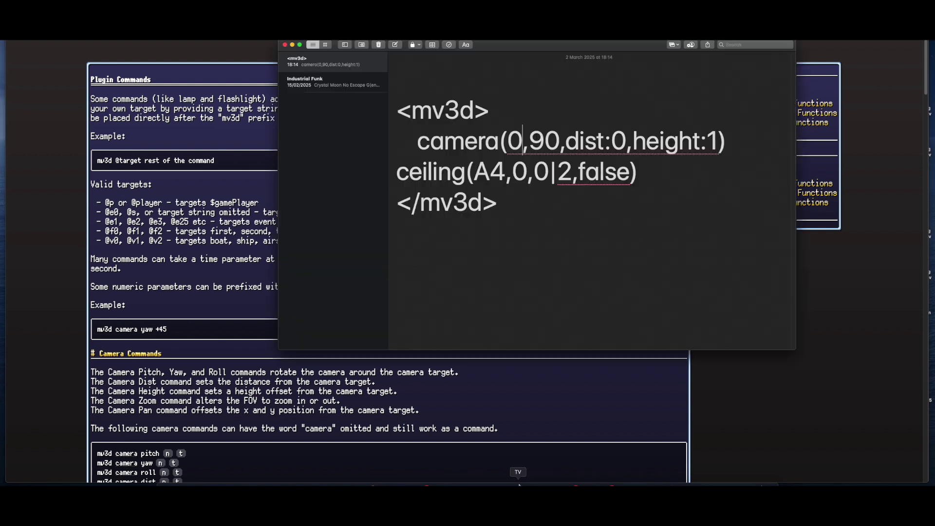
click(515, 140)
click(519, 121)
double_click(518, 139)
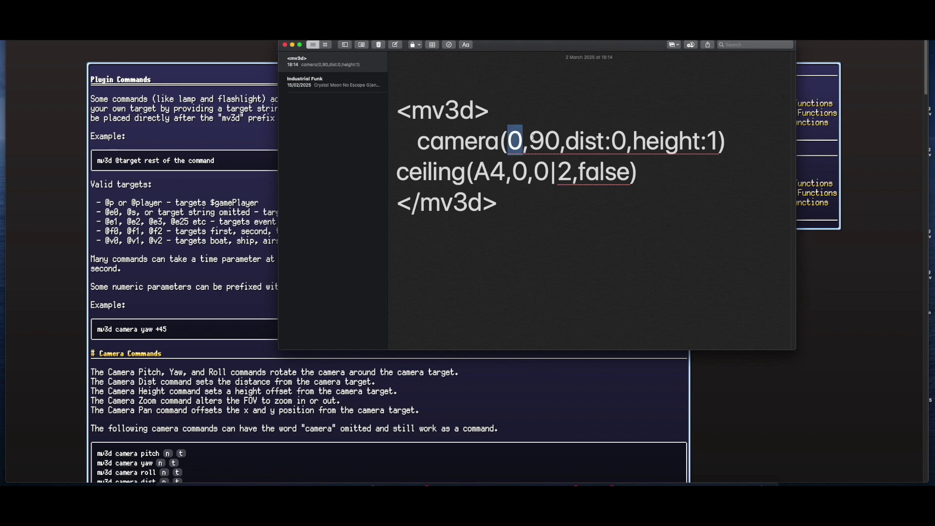
click(534, 137)
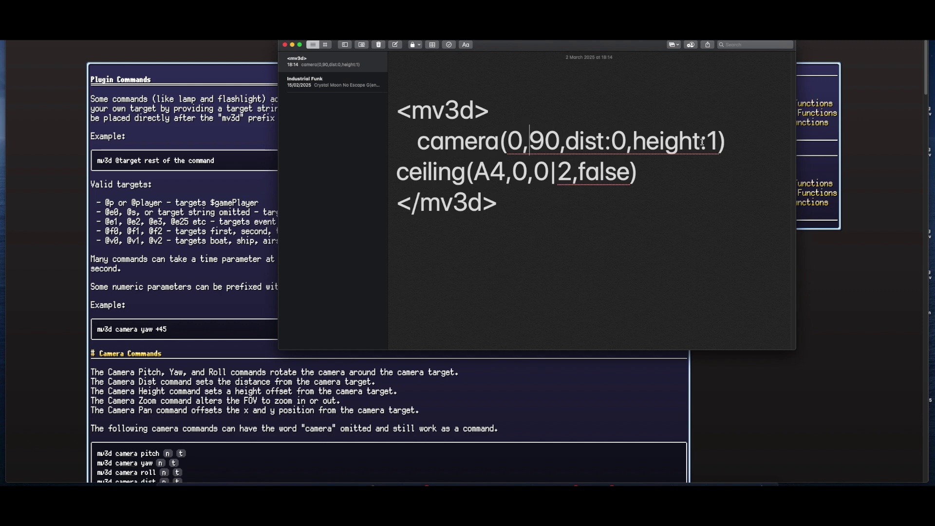
drag(717, 140, 413, 134)
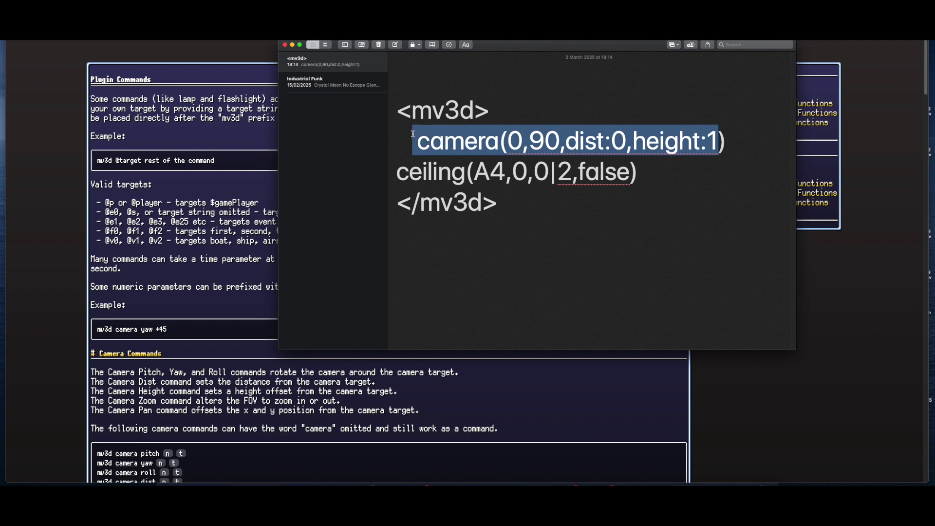
Examine the line ceiling(A4,0,0|2,false) in the mv3d note
click(629, 171)
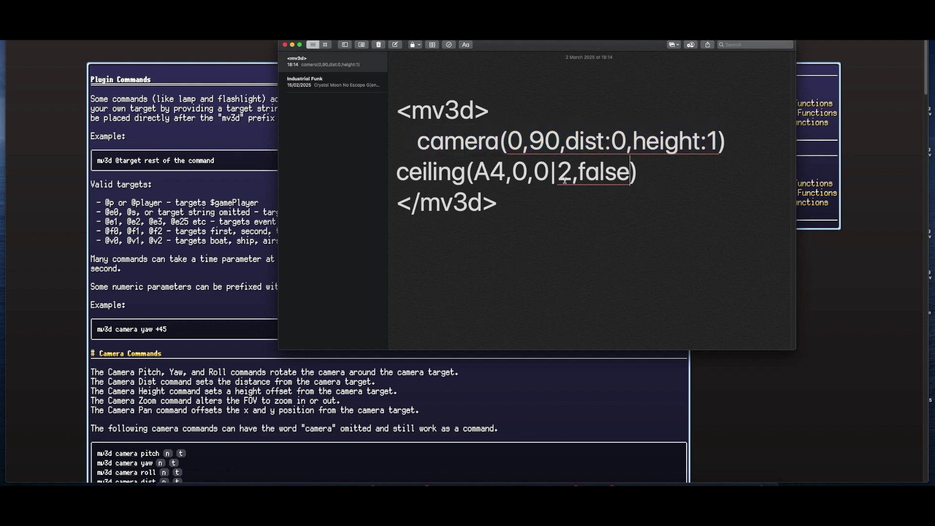
drag(399, 172, 629, 172)
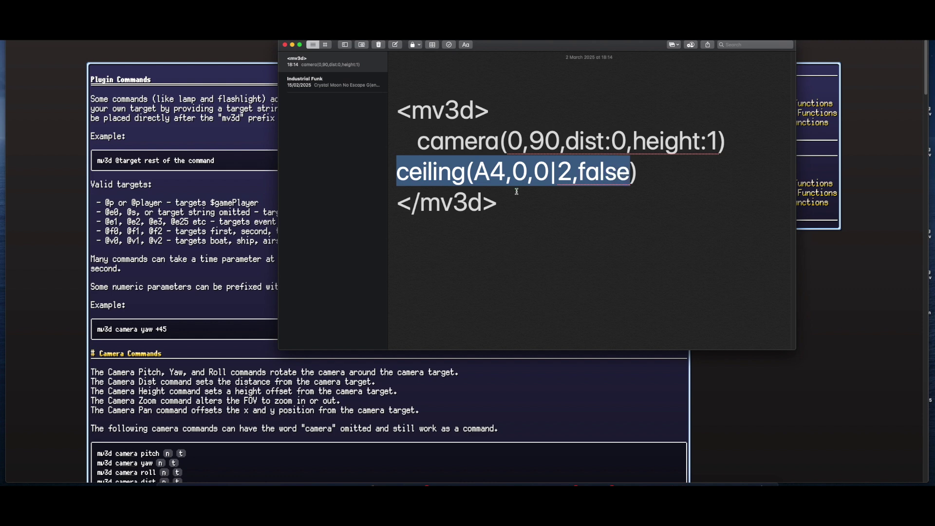
Switch to RPG Maker MV, check the mv3d tags in the Living Quarters map's note and confirm the map properties
click(209, 228)
click(678, 484)
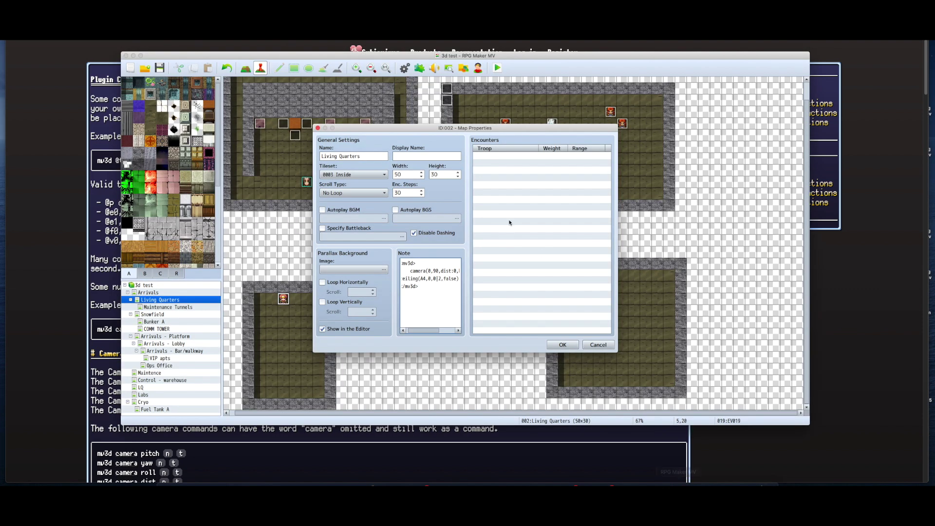
drag(430, 333, 423, 334)
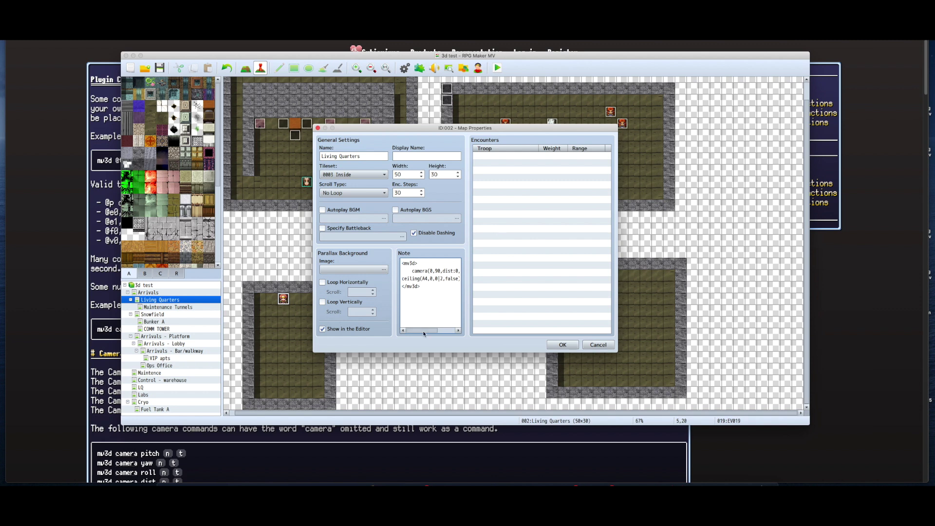
click(564, 346)
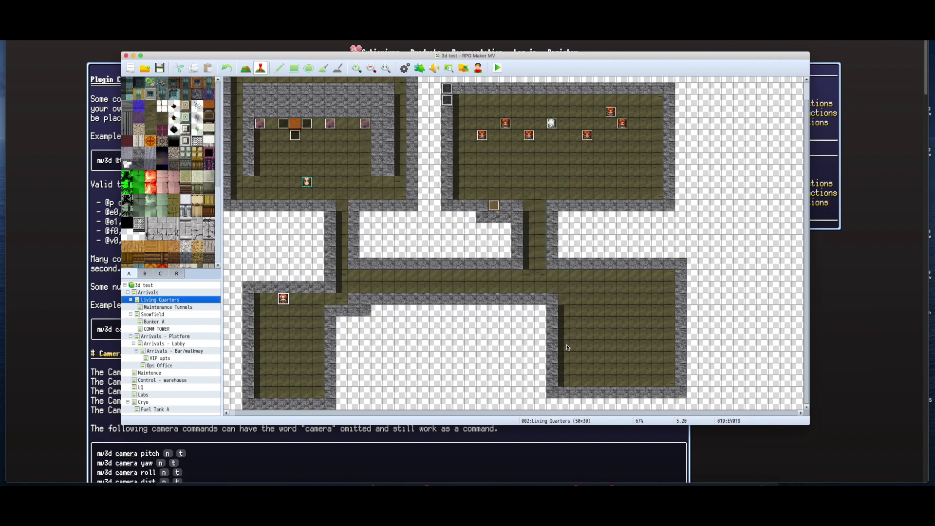
Open the flesh-sprite event beside the table in Living Quarters and examine the scale, shape and rot parameters of its mv3d note
double_click(331, 128)
click(364, 127)
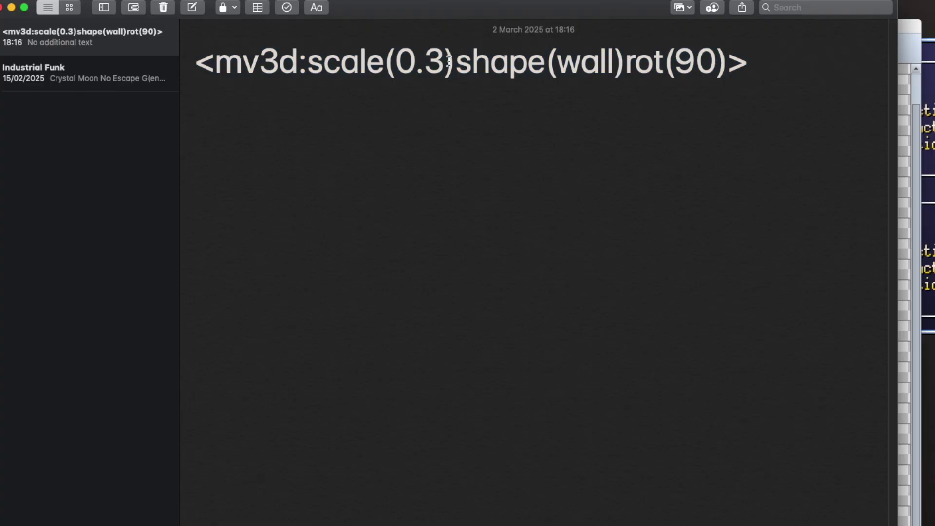
drag(449, 61, 314, 68)
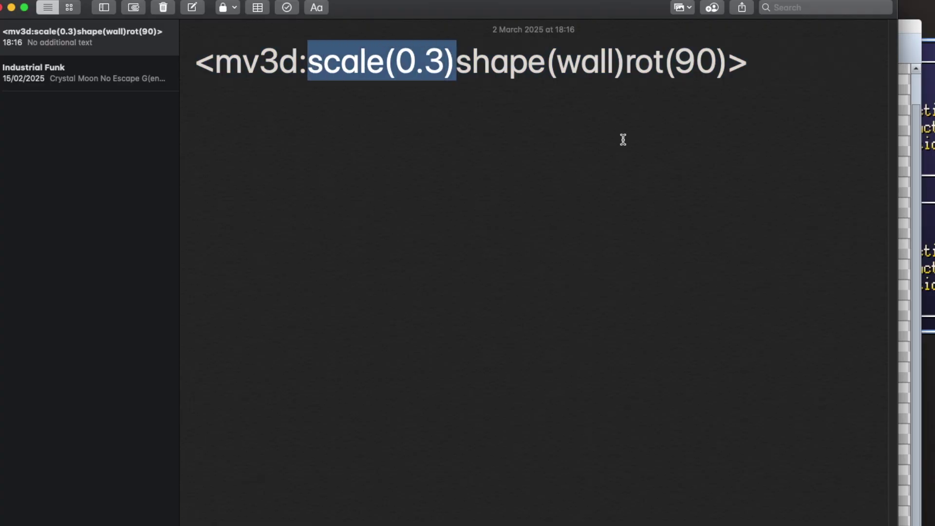
drag(626, 58, 456, 64)
drag(729, 63, 629, 67)
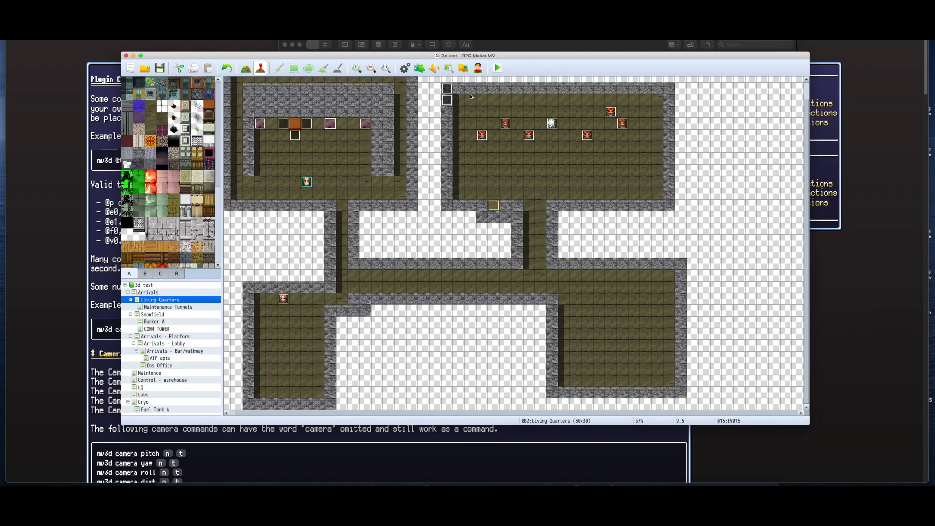
Open the flesh-sprite event farthest from the table and examine the xoff, shape and yaw parameters of its mv3d note
double_click(365, 123)
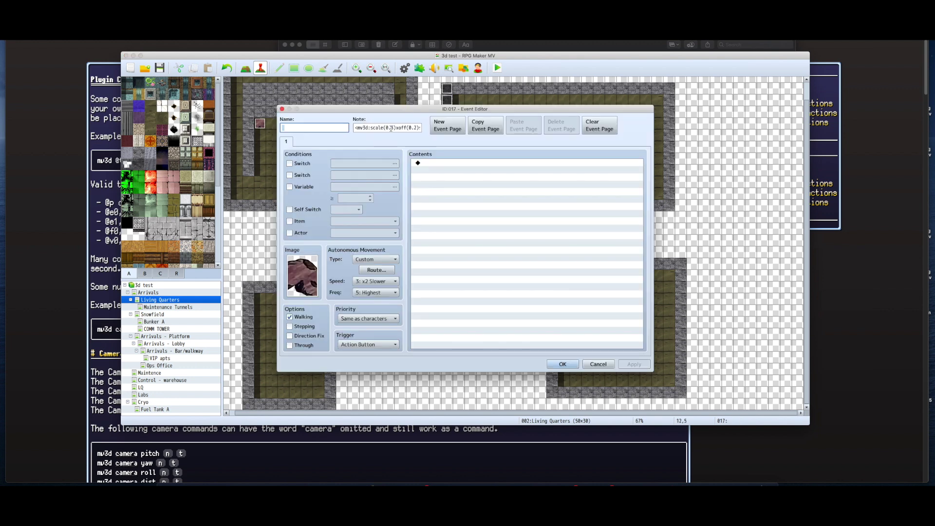
click(390, 128)
drag(355, 128, 431, 127)
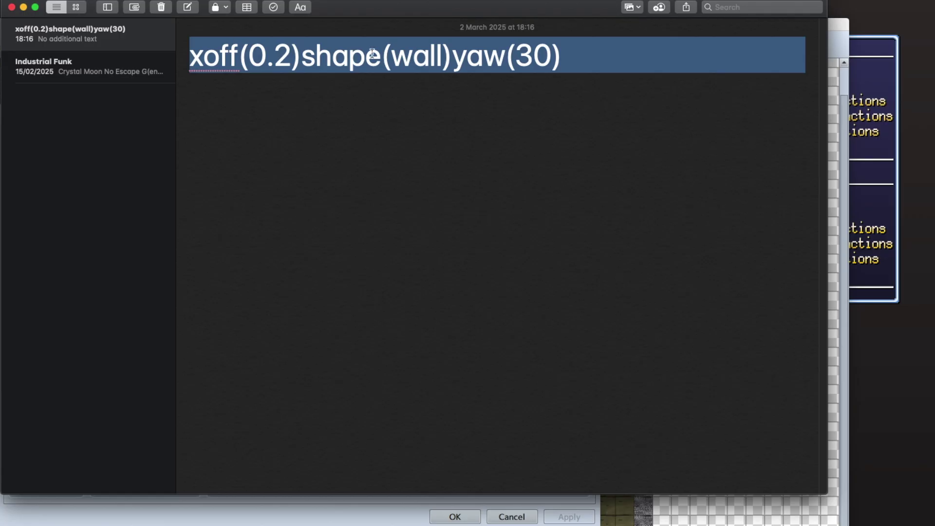
click(390, 25)
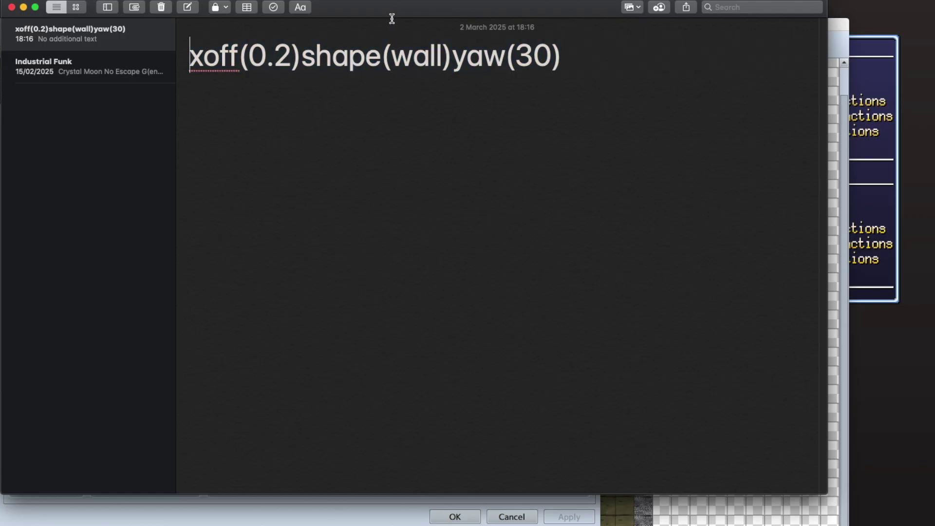
drag(397, 12, 418, 203)
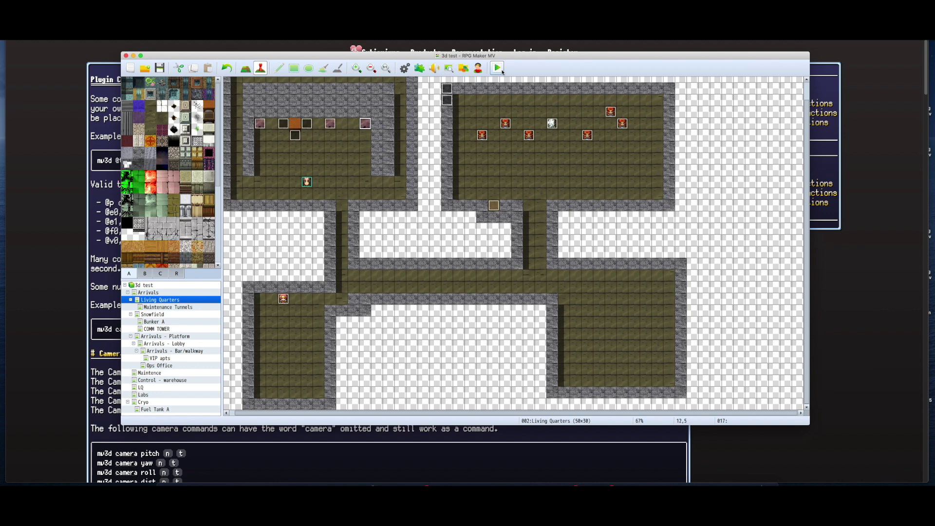
Playtest Living Quarters, walk around the room to view the wall-mounted flesh sprites from several angles, and close the game
click(498, 68)
click(430, 255)
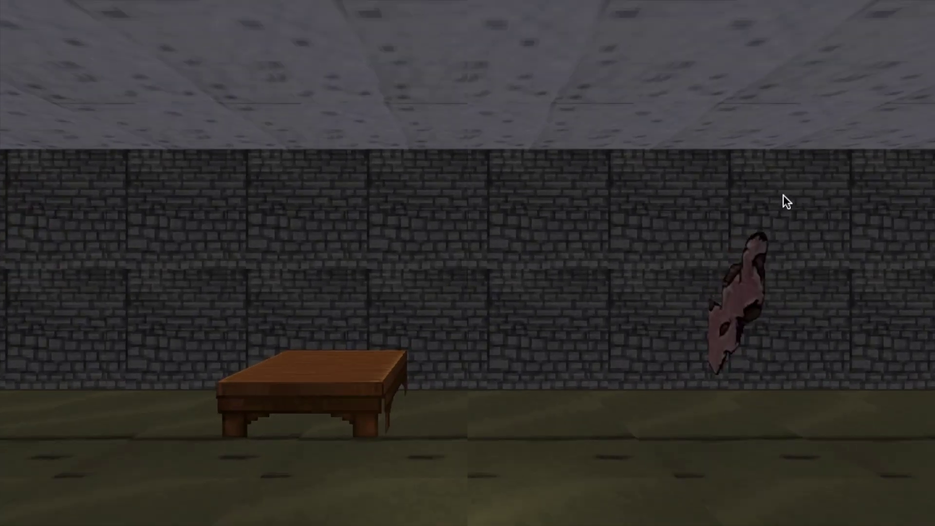
key(Left)
key(Up)
key(Right)
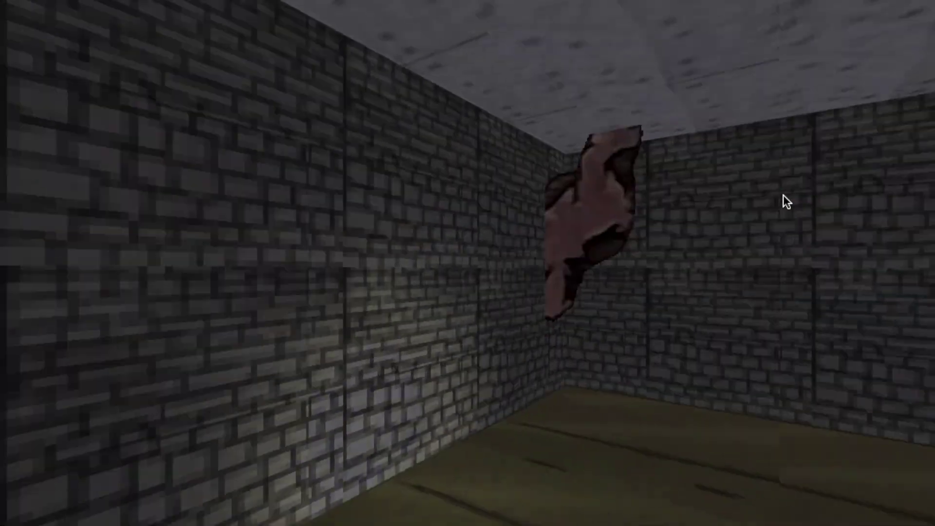
key(Right)
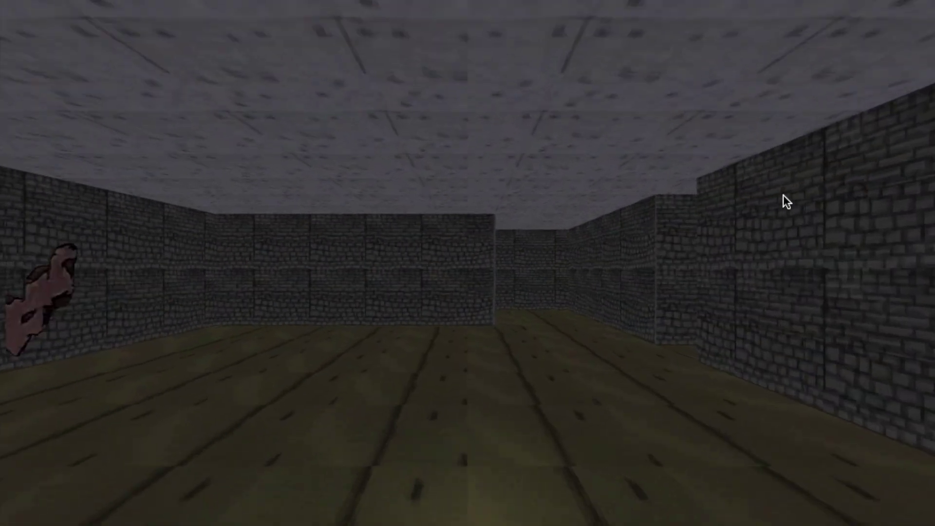
key(Up)
key(Left)
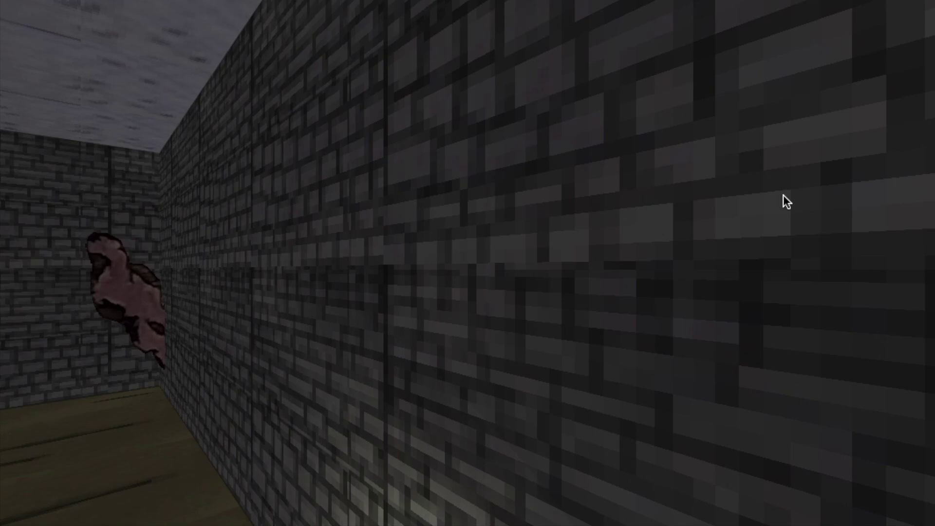
key(Left)
key(Up)
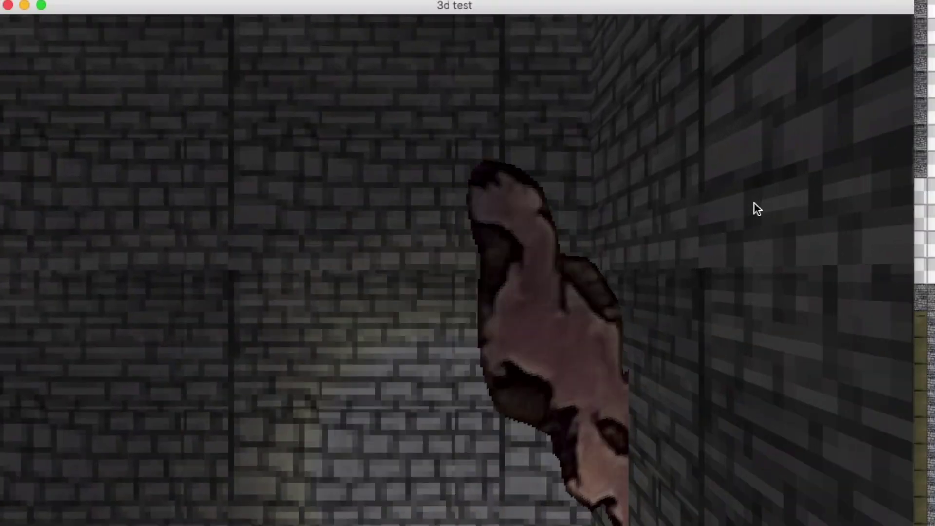
key(Left)
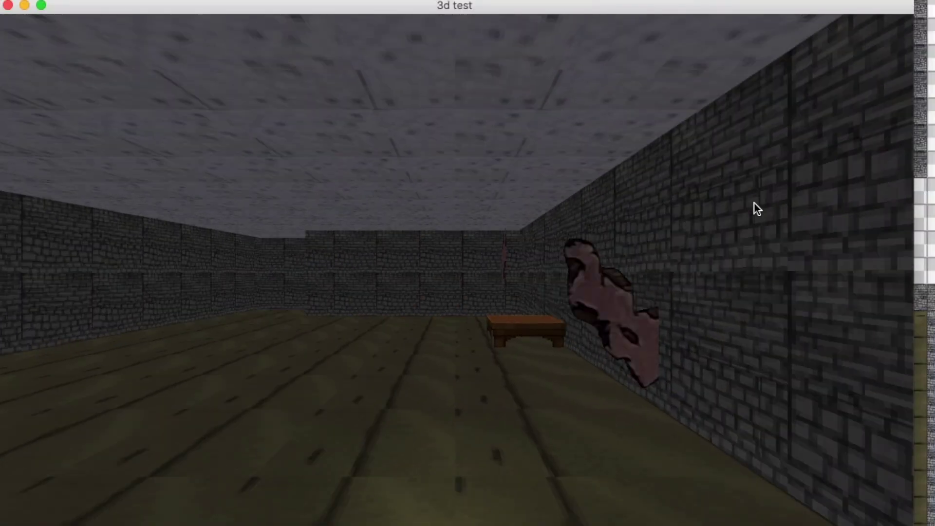
key(Right)
key(Down)
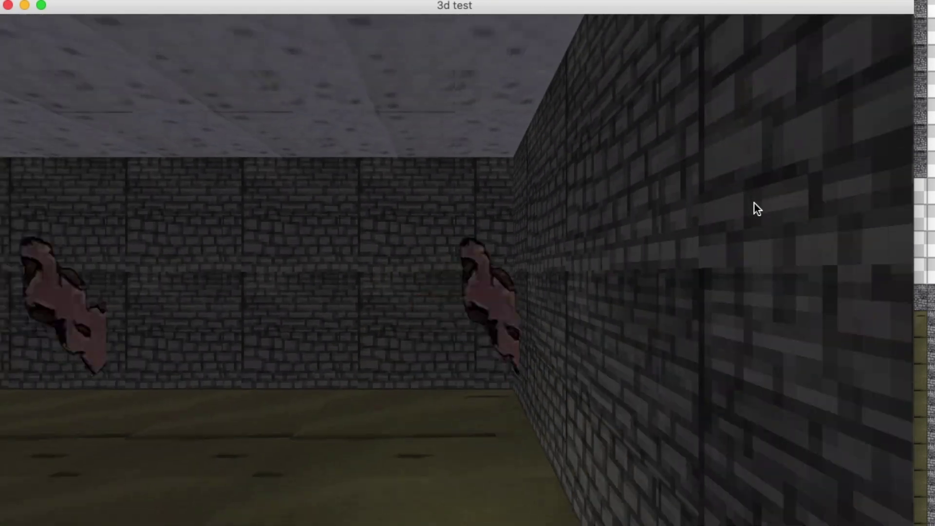
key(Left)
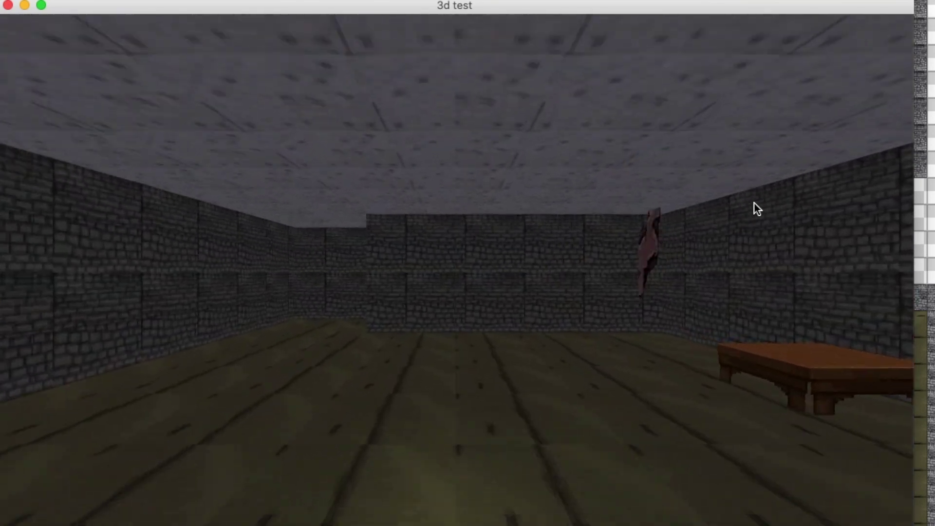
key(Up)
key(Right)
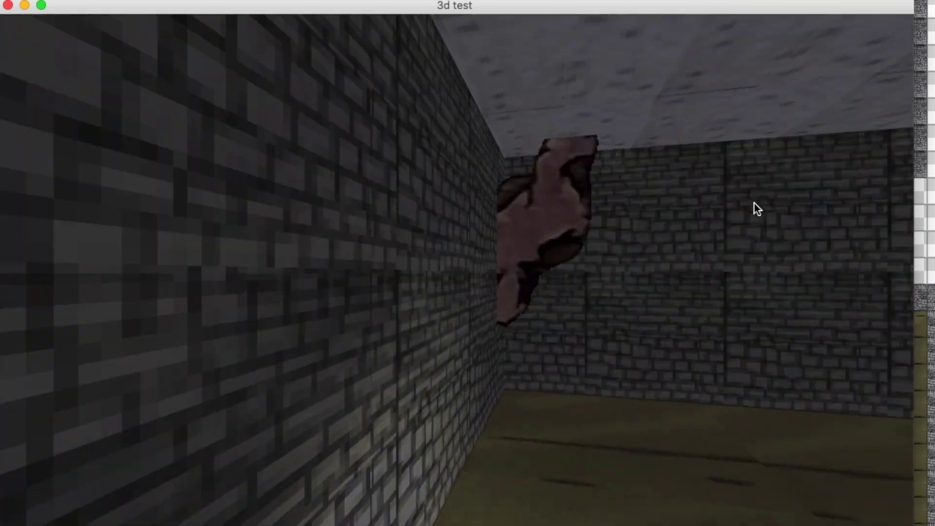
key(Right)
key(Down)
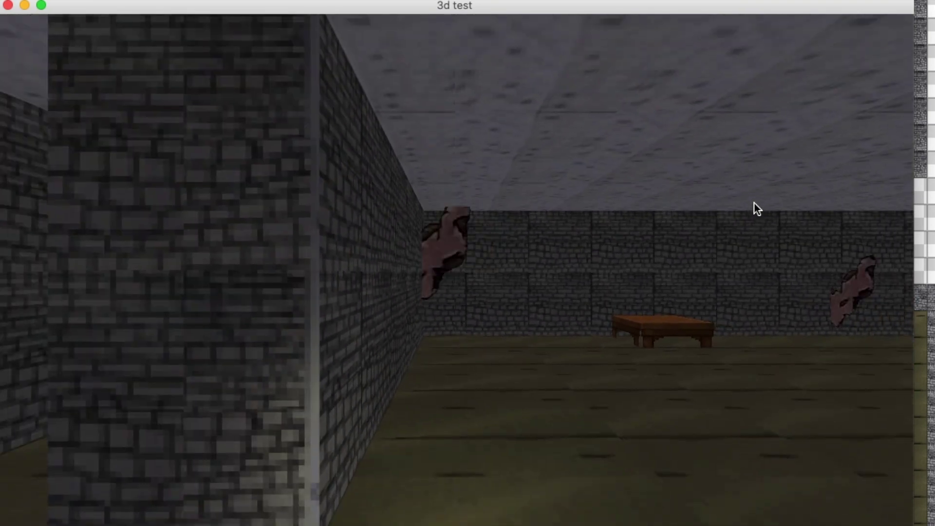
key(Right)
key(Left)
key(Left)
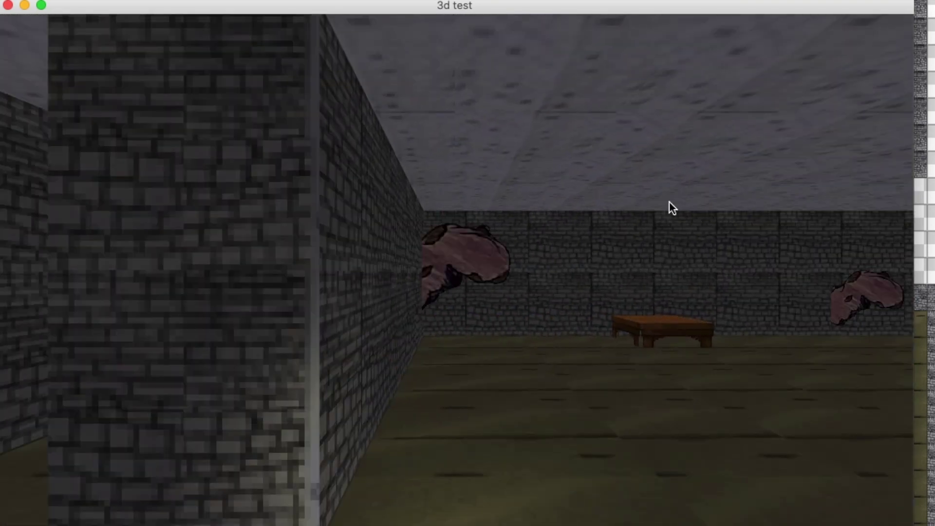
click(9, 6)
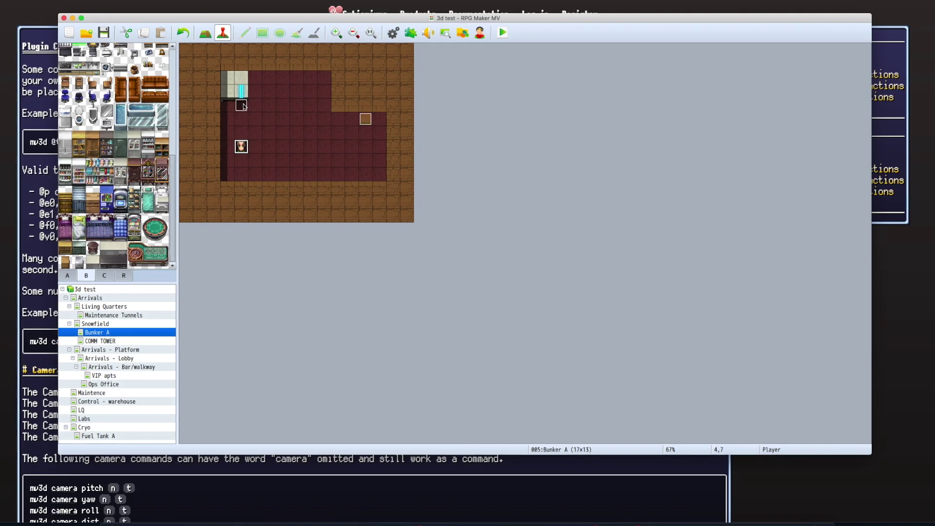
Open event EV001 in the Bunker A map and examine its first mv3d camera pitch plugin command
double_click(237, 146)
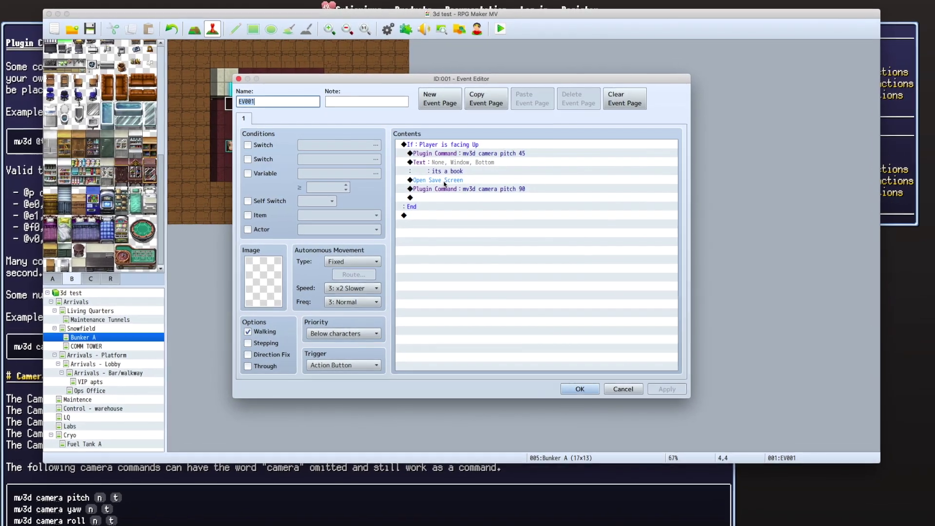
click(460, 153)
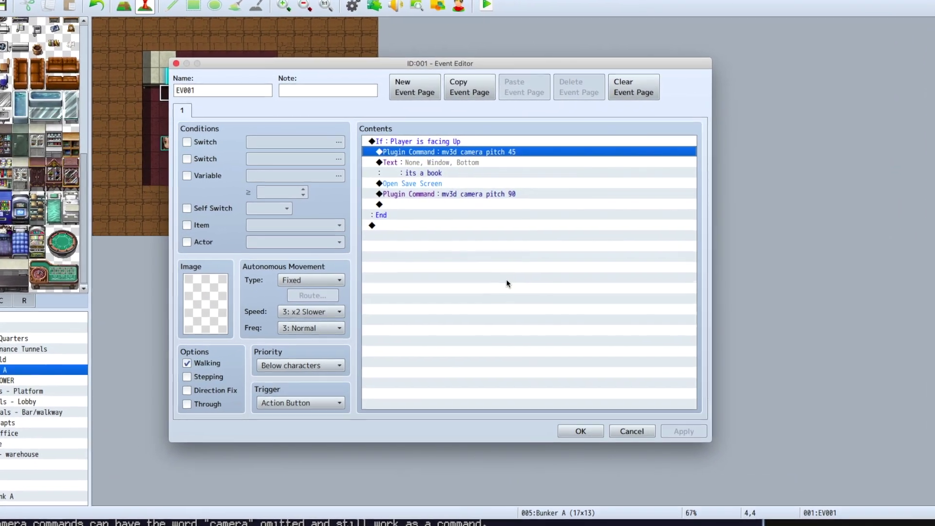
right_click(457, 159)
click(453, 152)
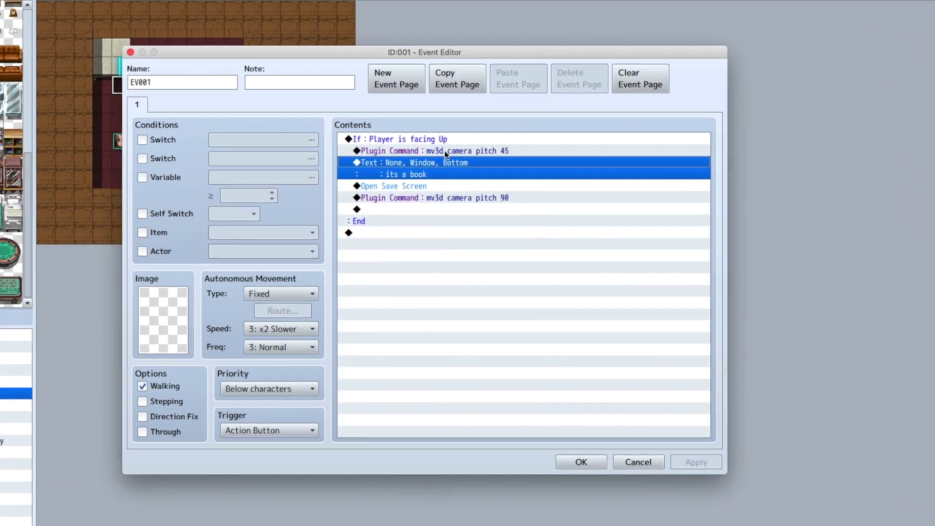
right_click(452, 151)
click(447, 164)
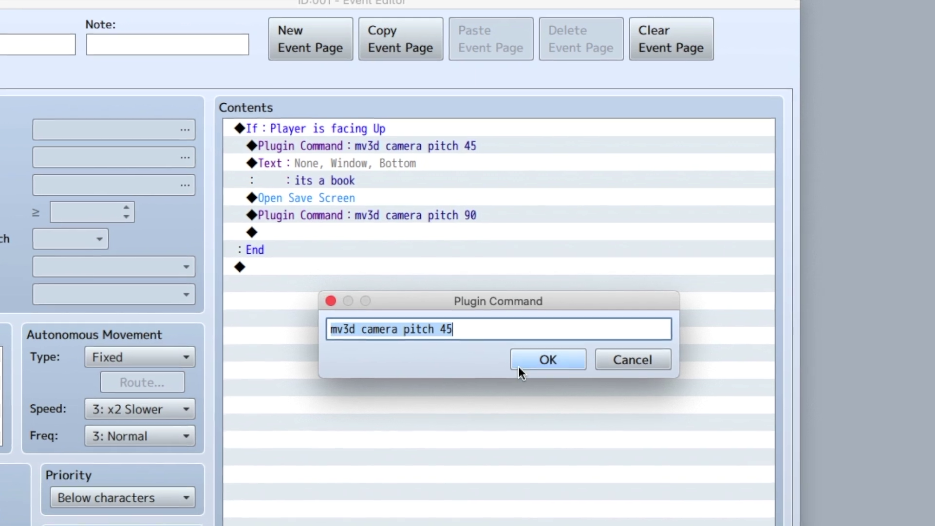
click(526, 351)
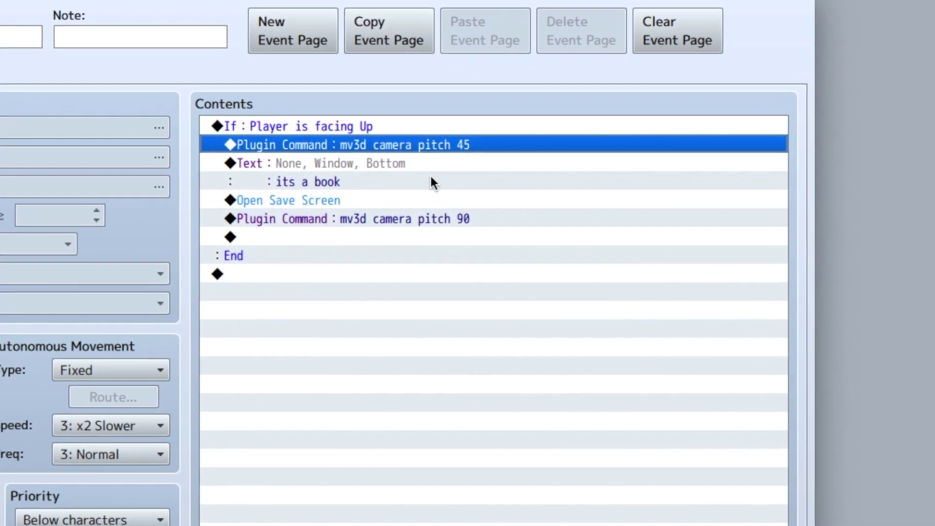
Walk through Bunker A in the playtest and face the blue book on the table
key(Up)
key(Right)
key(Right)
key(Left)
key(Left)
key(Up)
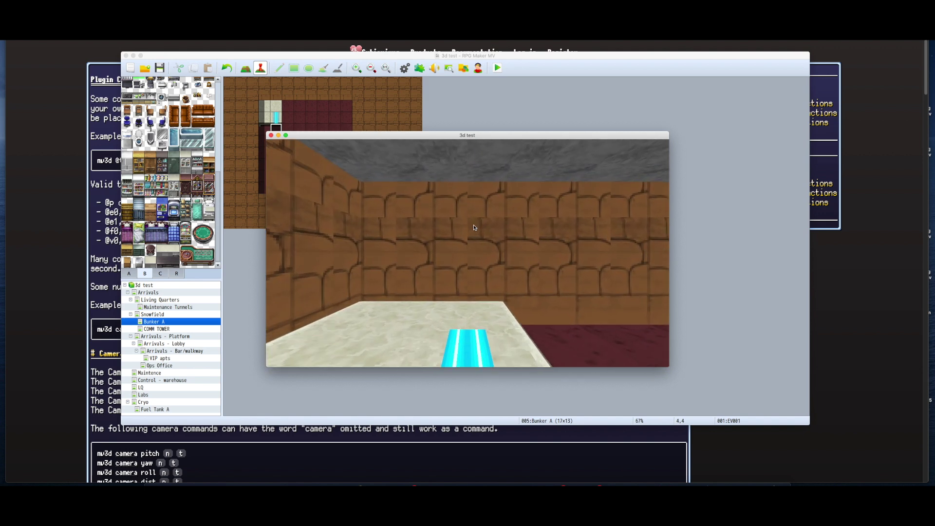
Trigger the book event to test its camera tilt, leave the save screen without saving and move away from the table
key(Return)
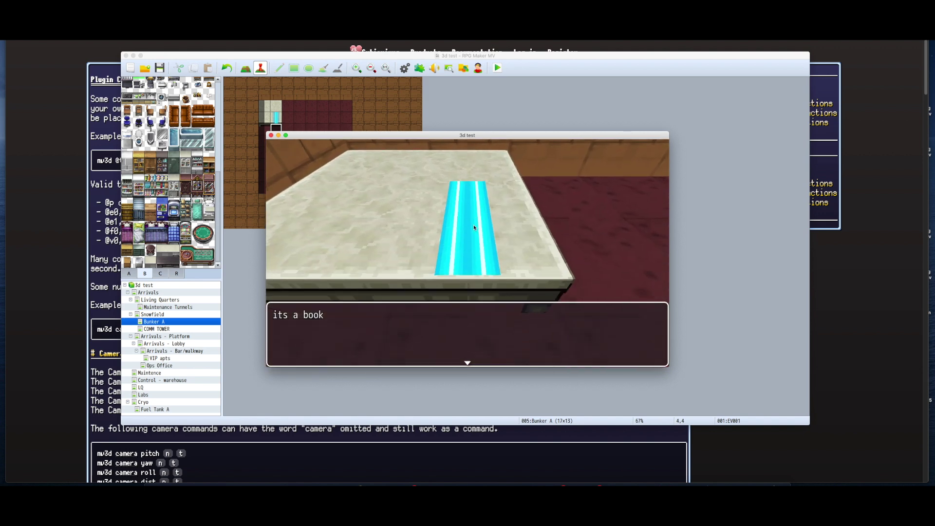
key(Return)
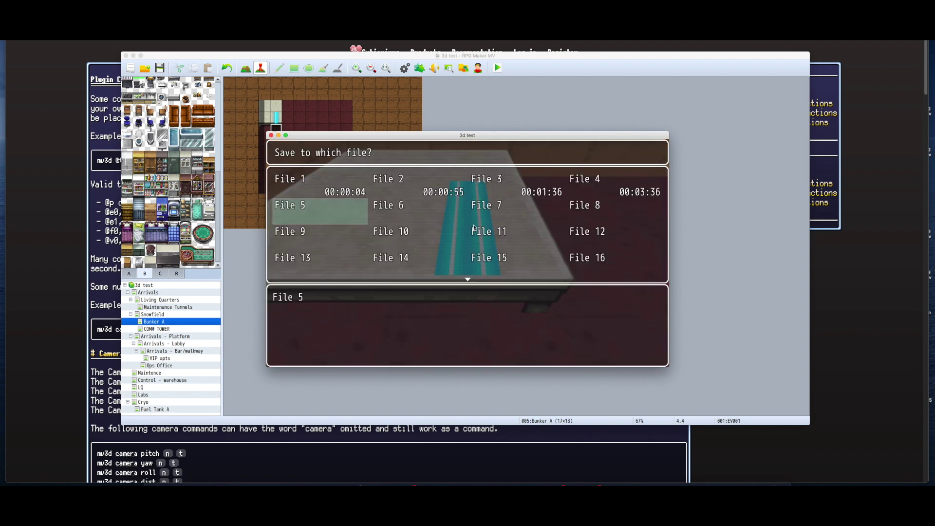
key(Escape)
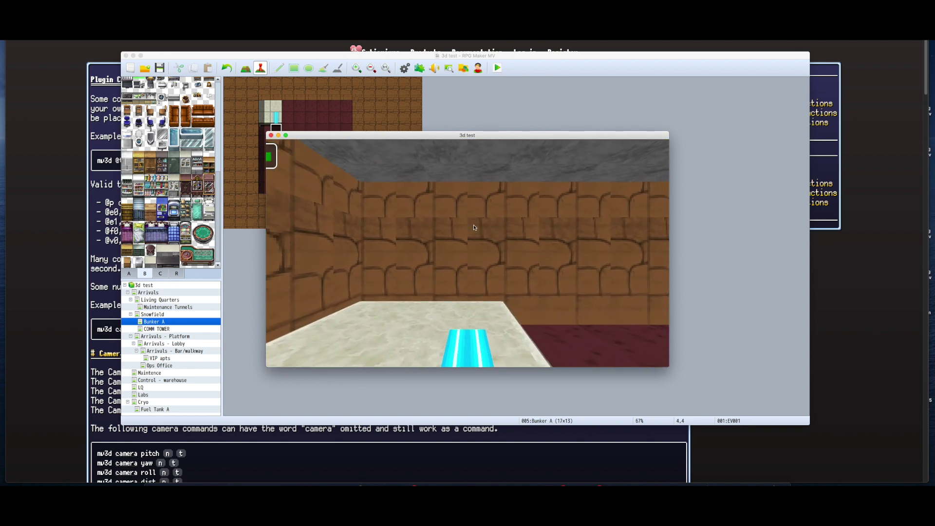
key(Down)
key(Right)
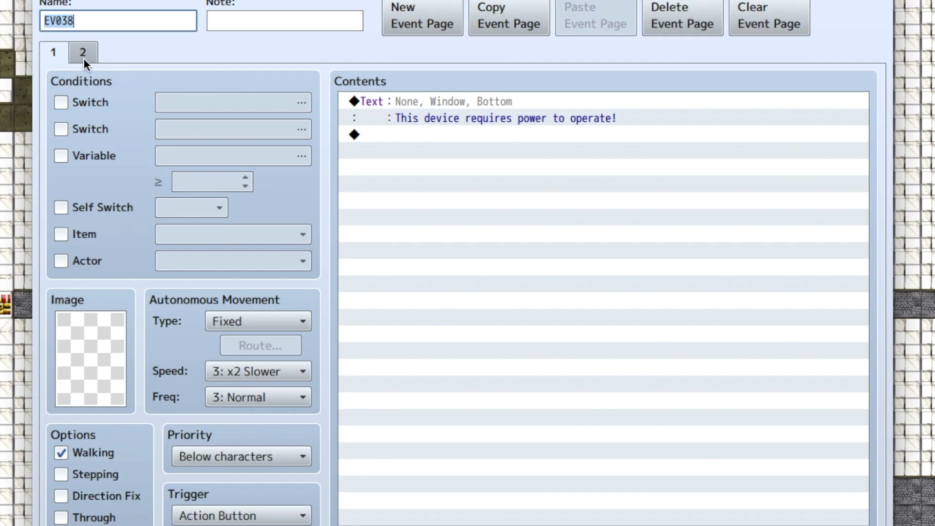
Check the second page of event EV038 and interact with its open-book device in the playtest
click(83, 57)
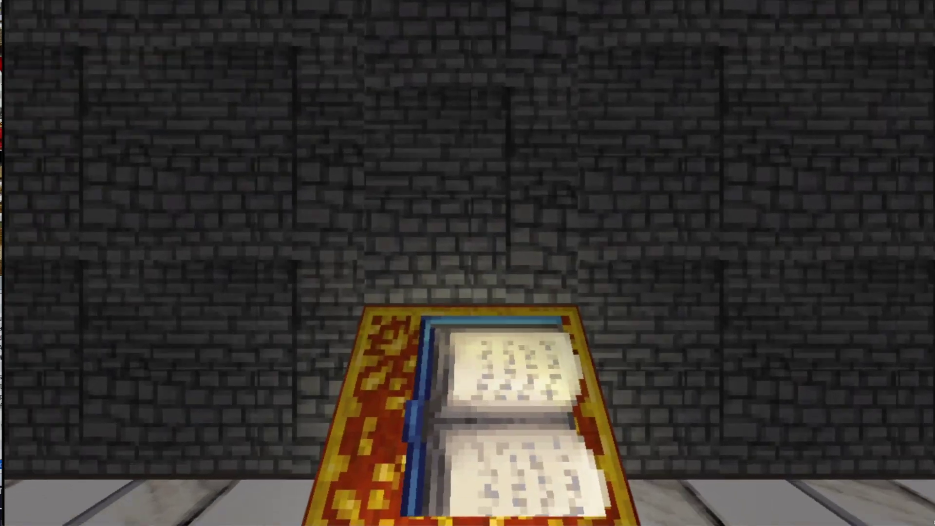
key(Up)
key(Right)
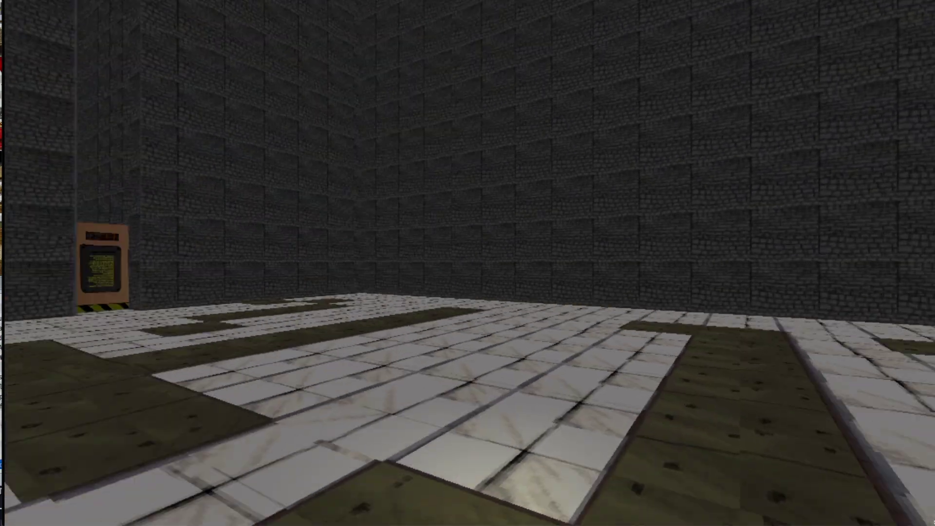
key(Left)
key(Left)
key(Return)
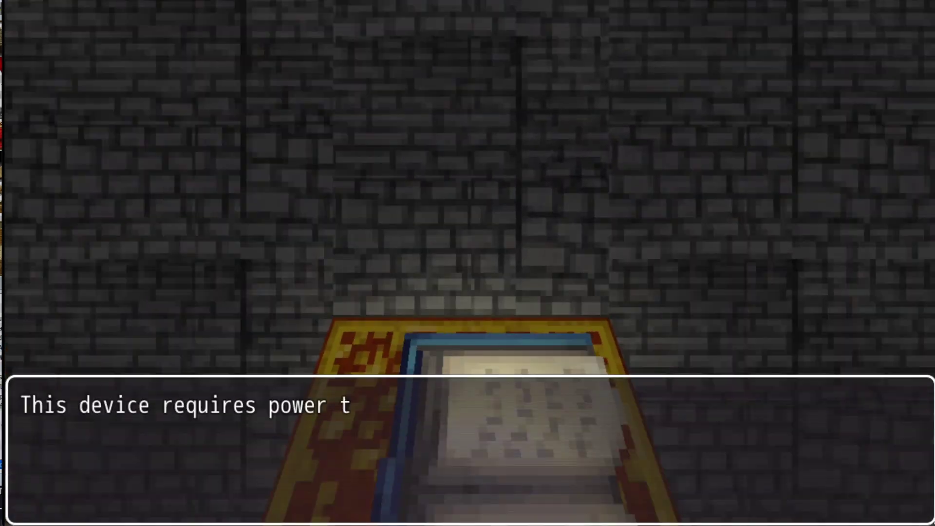
Dismiss the device's message, use the debug switch list to test its other event page, and look around the scene it shows
key(Return)
key(F9)
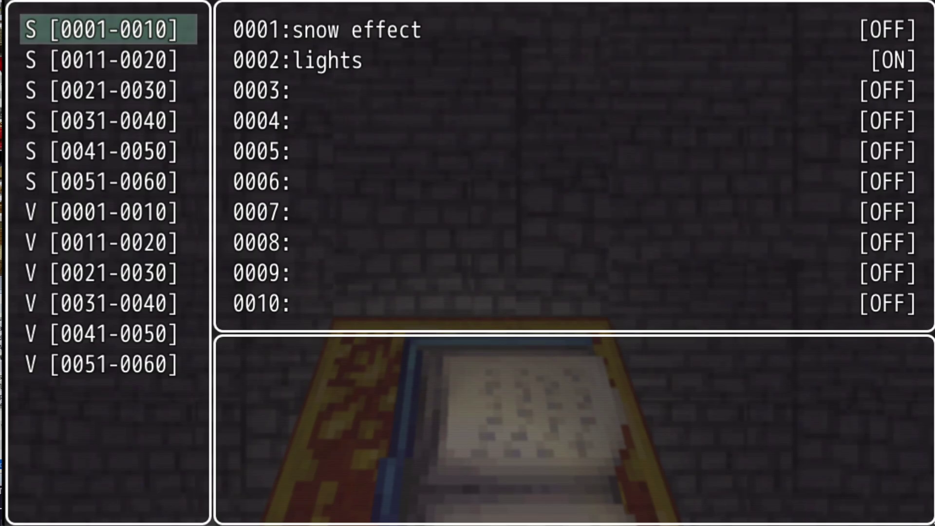
key(Down)
key(Down)
key(Return)
key(Return)
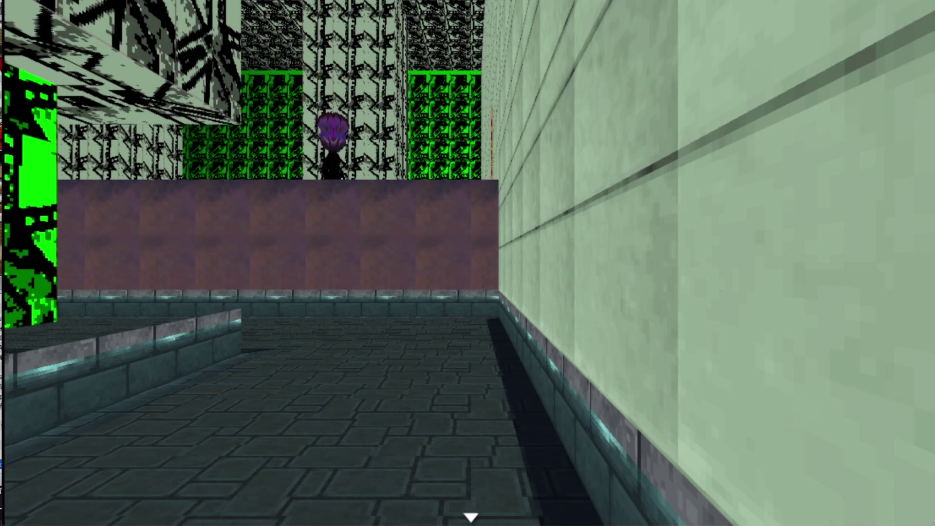
key(Left)
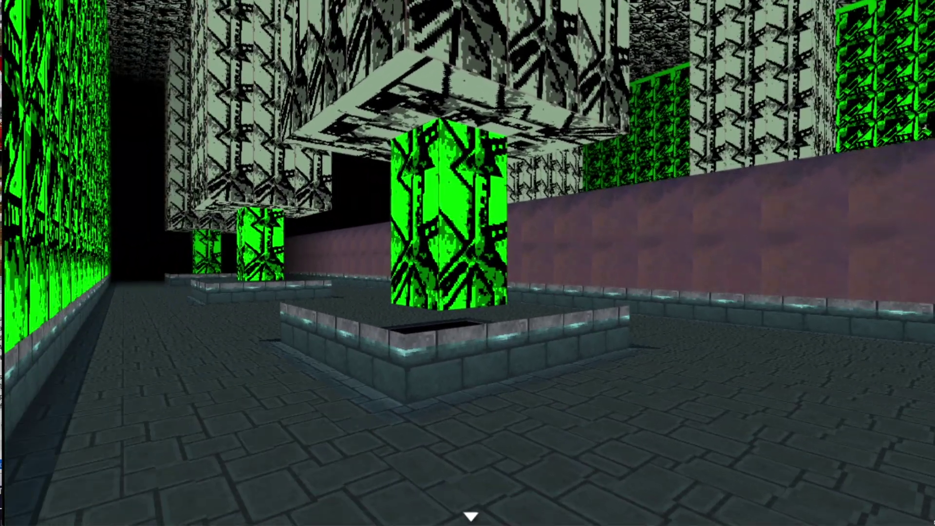
Turn the first-person view back and forth in Fuel Tank A to examine the pillars, raised purple walkway and pale side wall
key(Right)
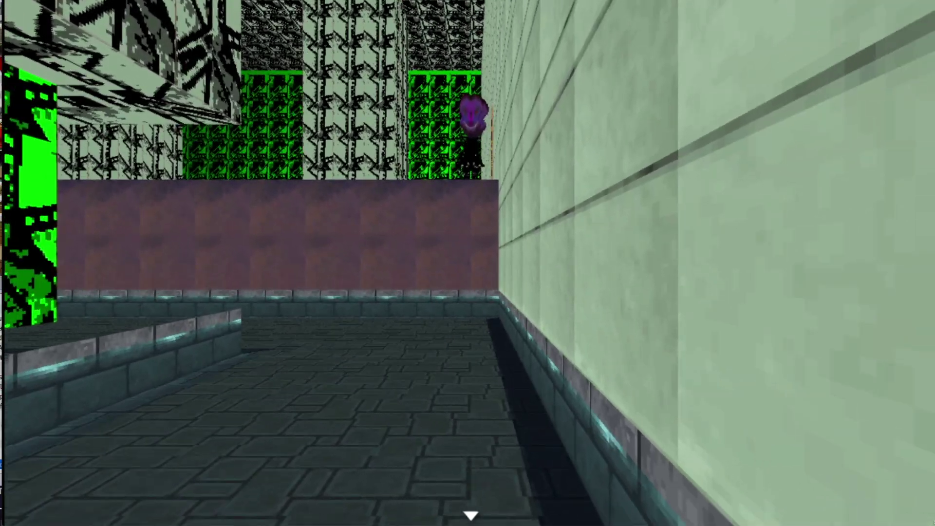
key(Left)
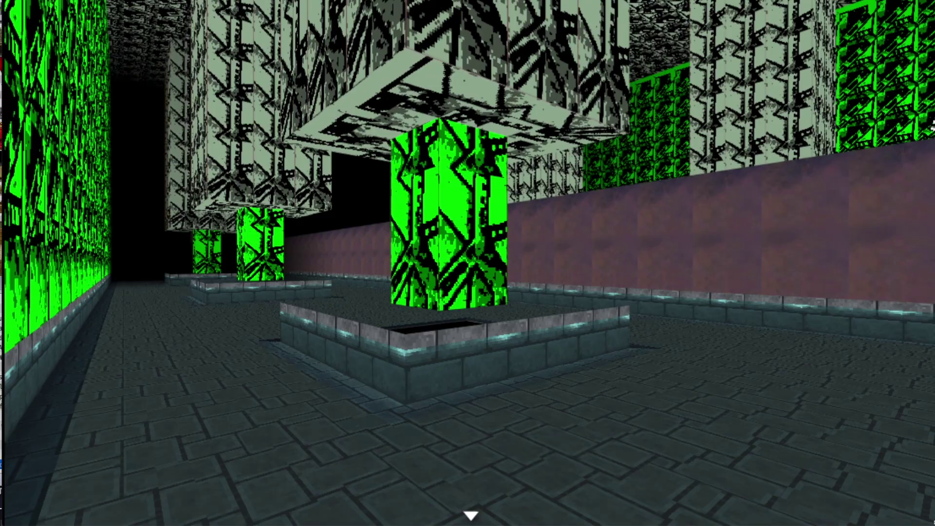
key(Right)
key(Down)
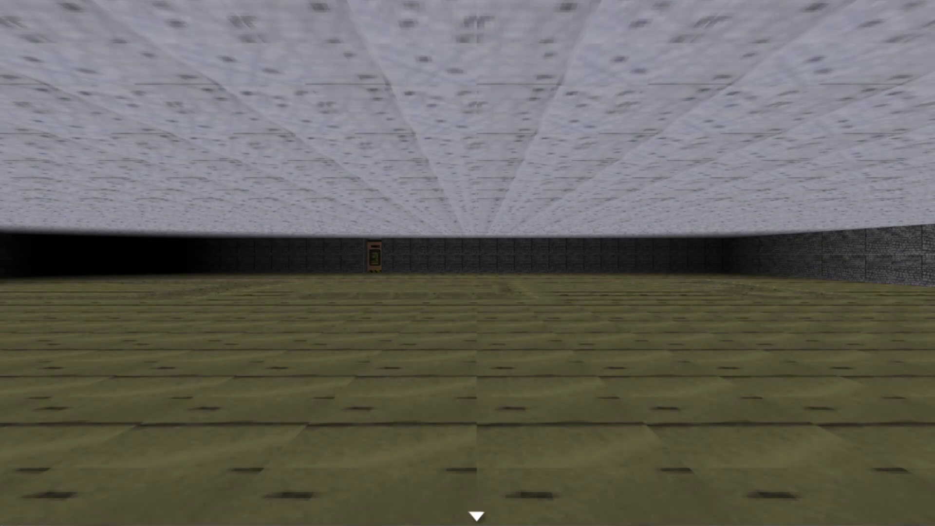
Look around the low-ceilinged room with the roaming creature and dismiss the locked door's ID card reader message
key(Left)
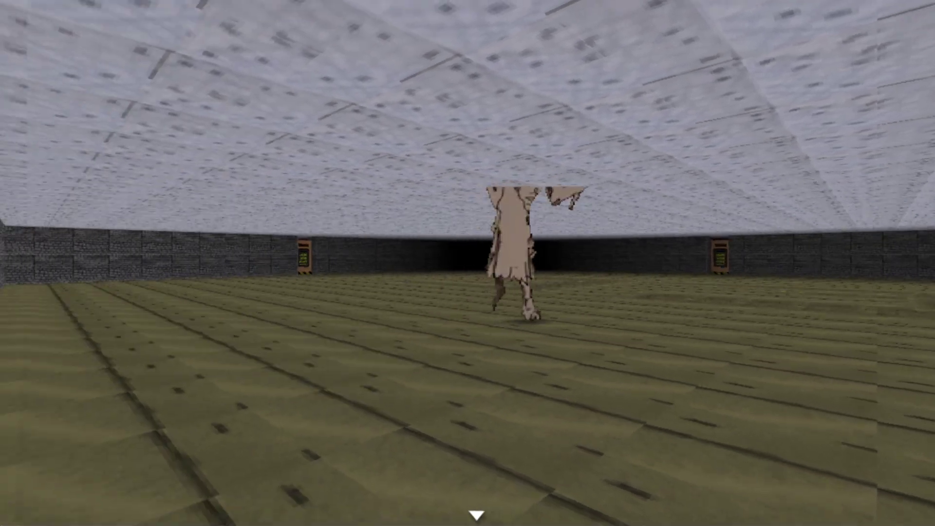
key(Right)
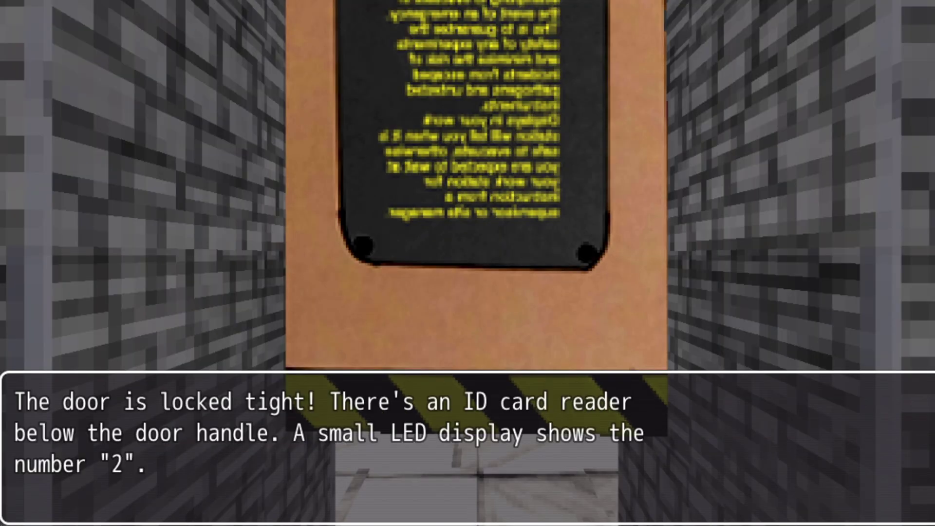
key(Return)
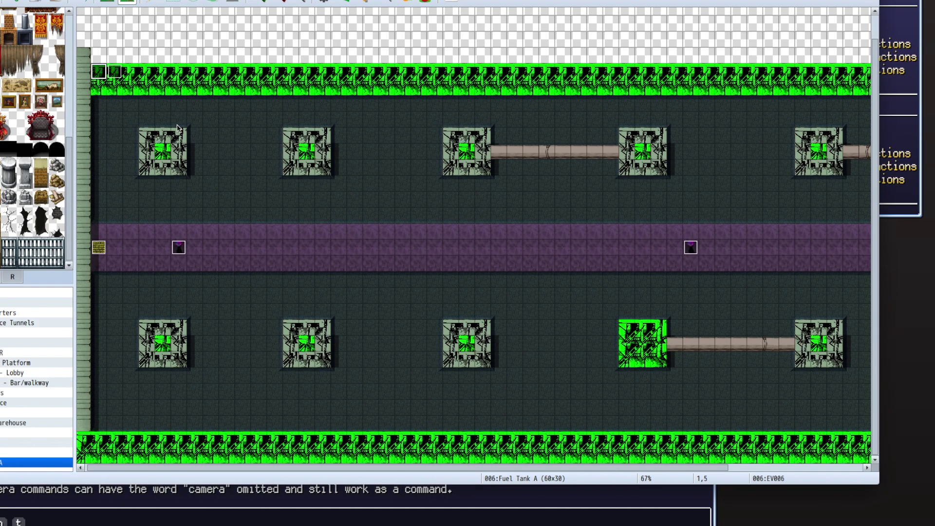